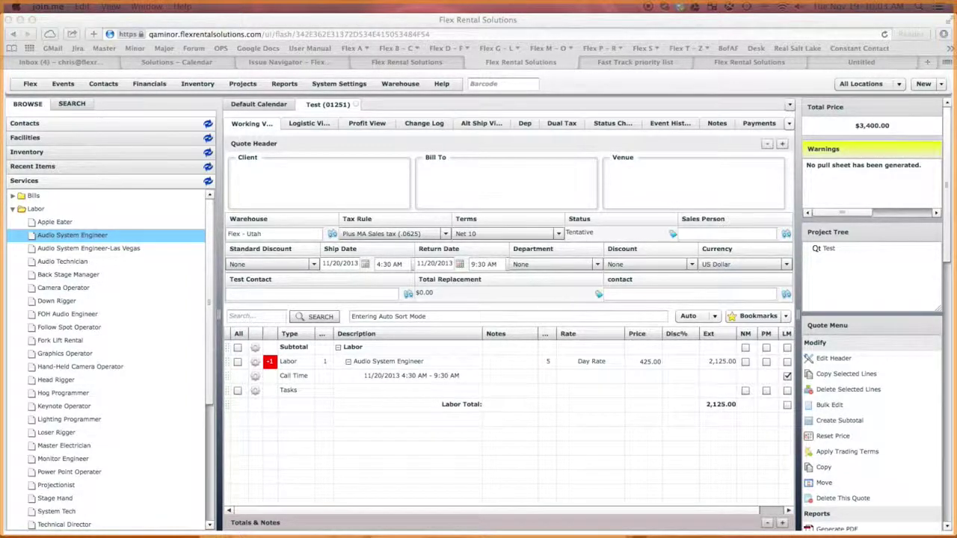
Open the Standard Labor pricing model from the system's pricing models and collapse its general settings to expose the price tiers
{"action": "left_click", "coordinate": [323, 89]}
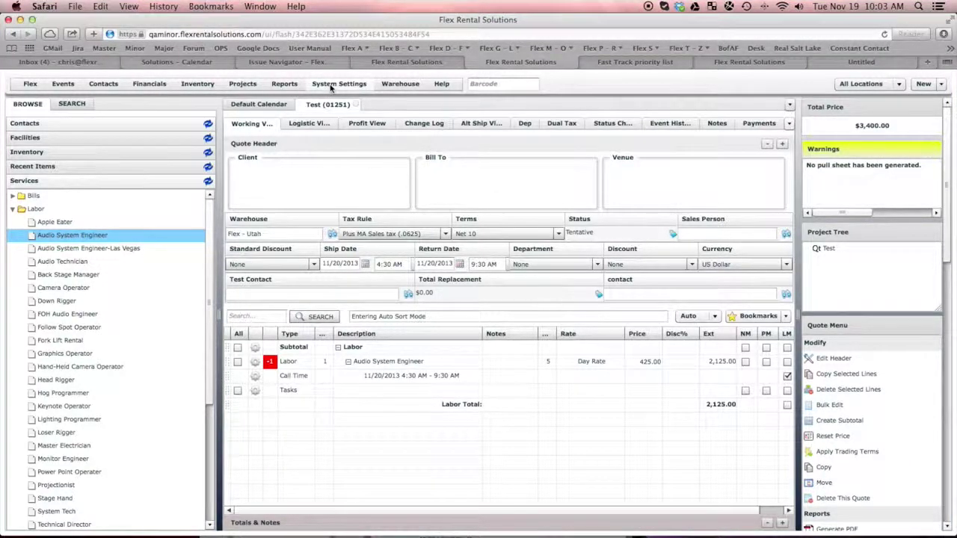
{"action": "left_click", "coordinate": [331, 86]}
{"action": "left_click_drag", "start_coordinate": [426, 360], "coordinate": [427, 415]}
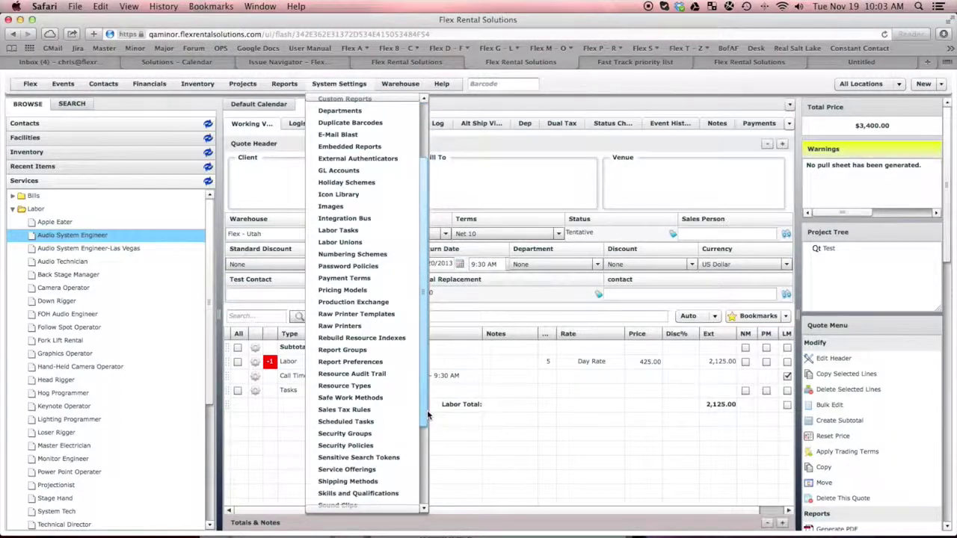
{"action": "left_click", "coordinate": [344, 291]}
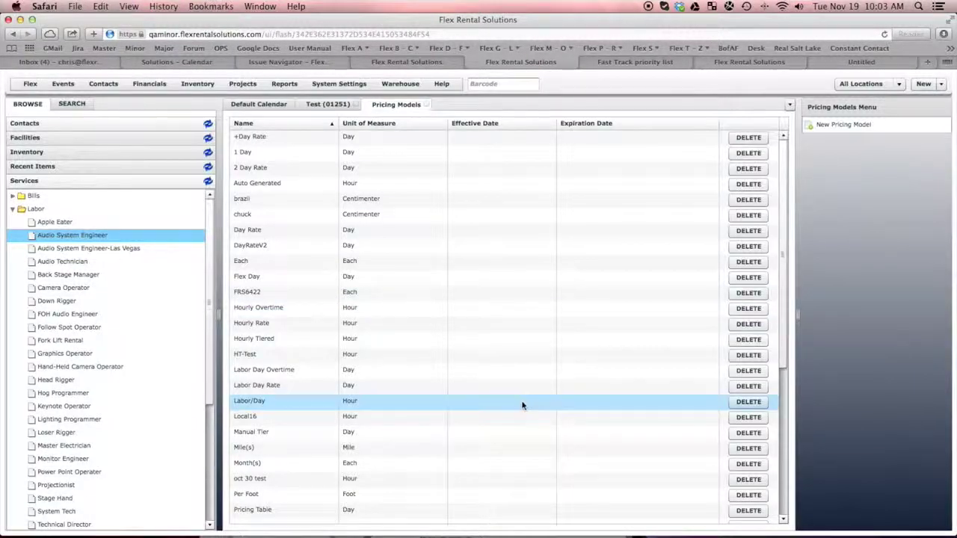
{"action": "left_click_drag", "start_coordinate": [780, 341], "coordinate": [785, 454]}
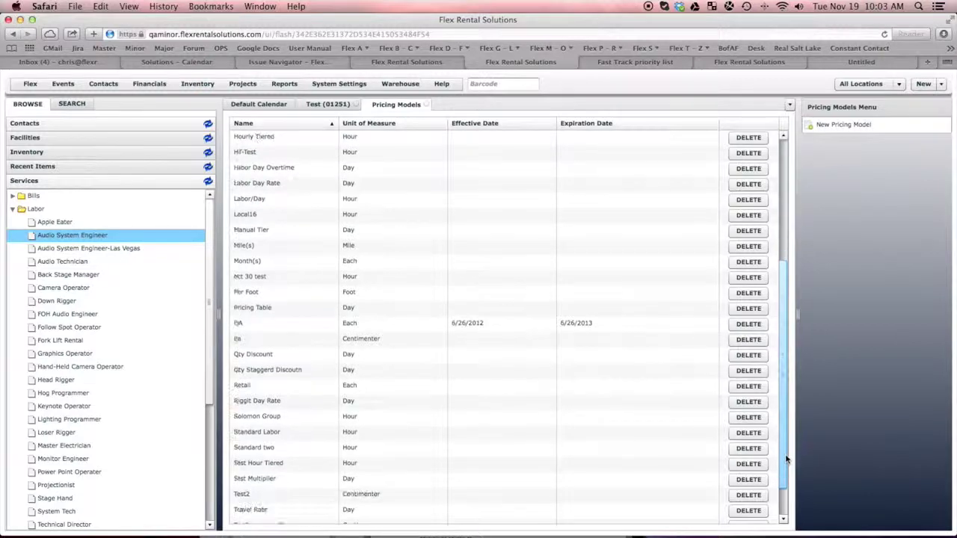
{"action": "double_click", "coordinate": [272, 437]}
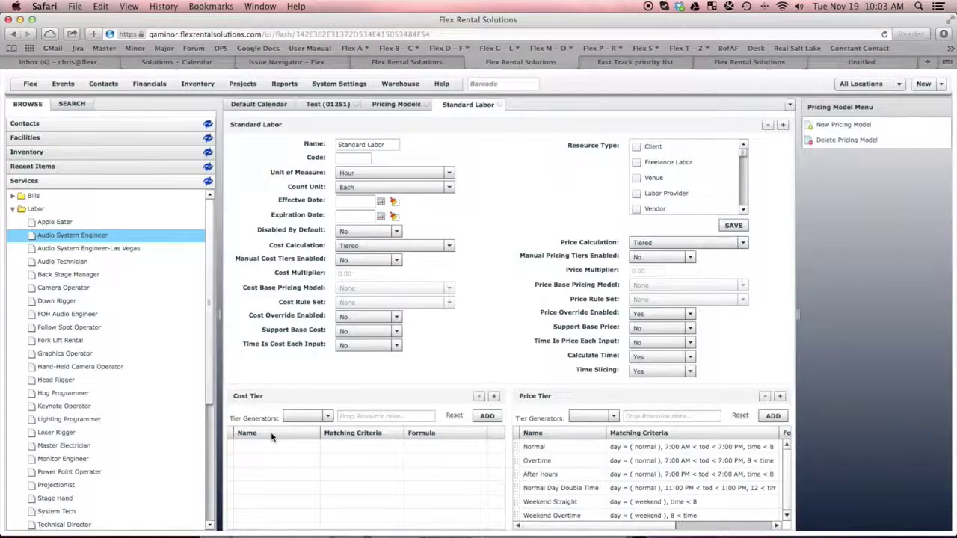
{"action": "left_click", "coordinate": [767, 124]}
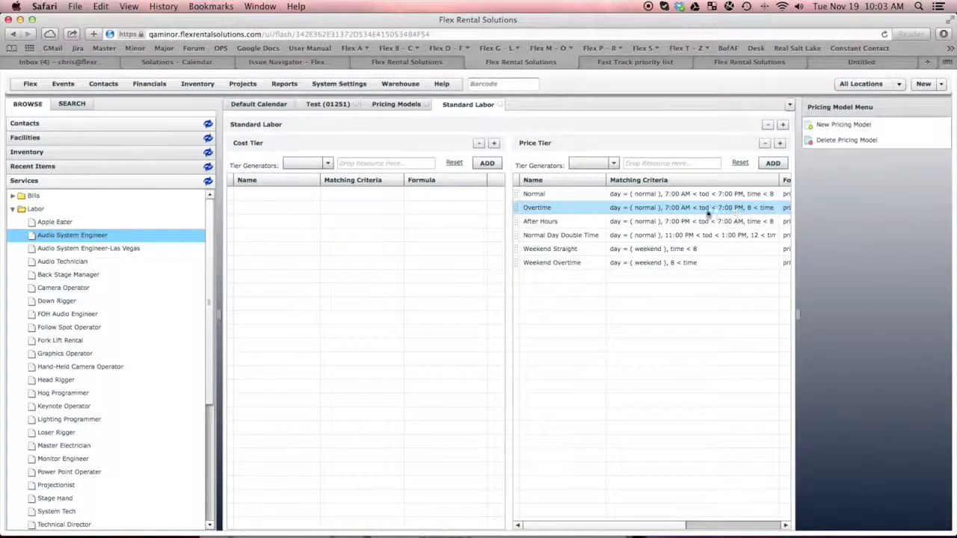
Review the matching and formula criteria of the Normal, Overtime and After Hours price tiers
{"action": "double_click", "coordinate": [546, 196]}
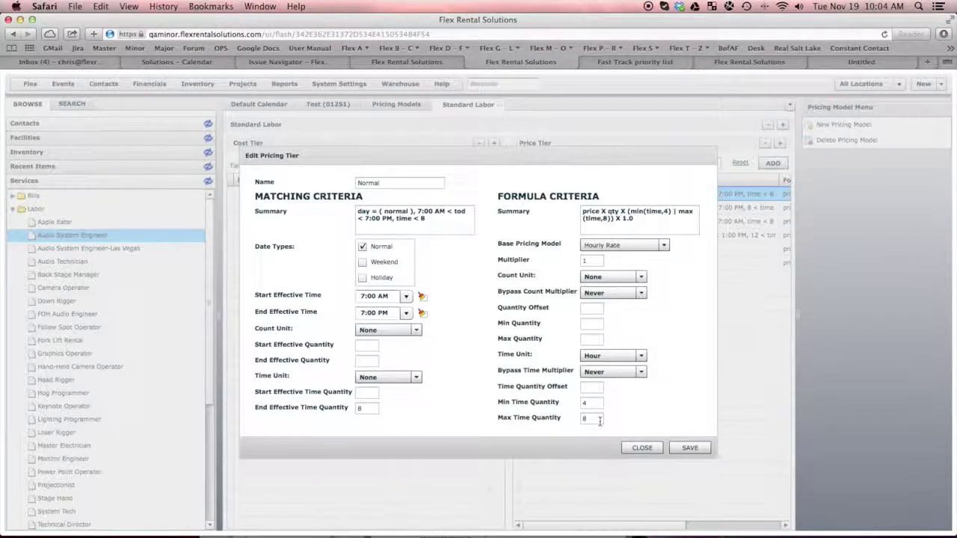
{"action": "left_click", "coordinate": [641, 448]}
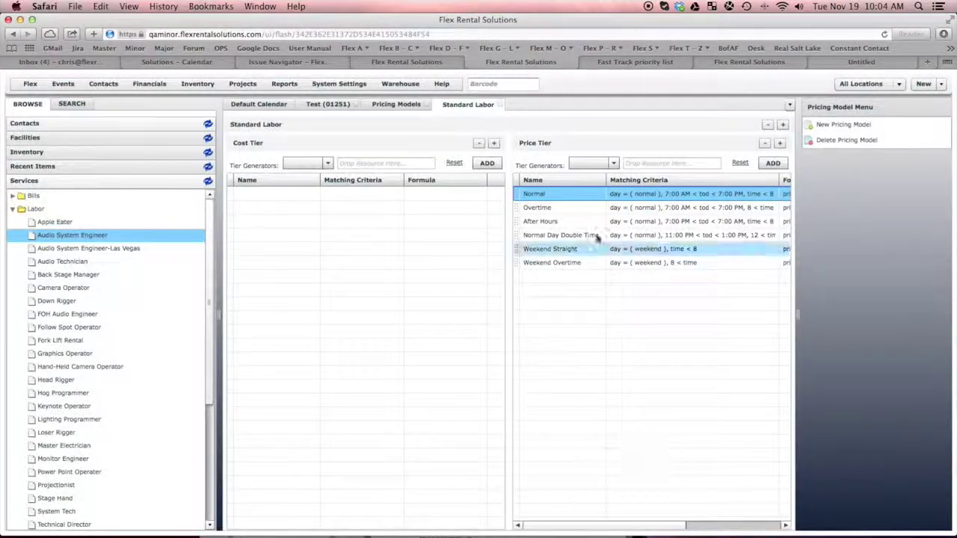
{"action": "double_click", "coordinate": [557, 209]}
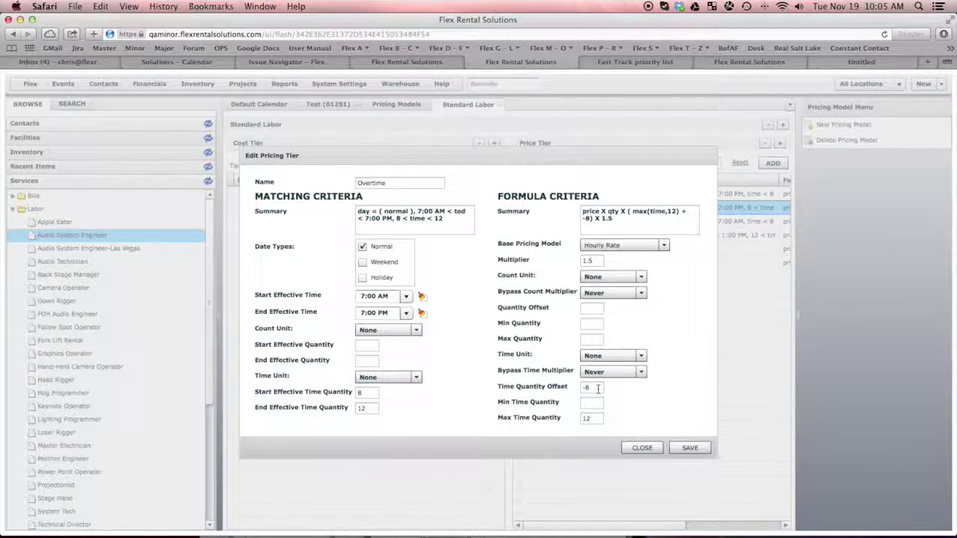
{"action": "left_click", "coordinate": [686, 447]}
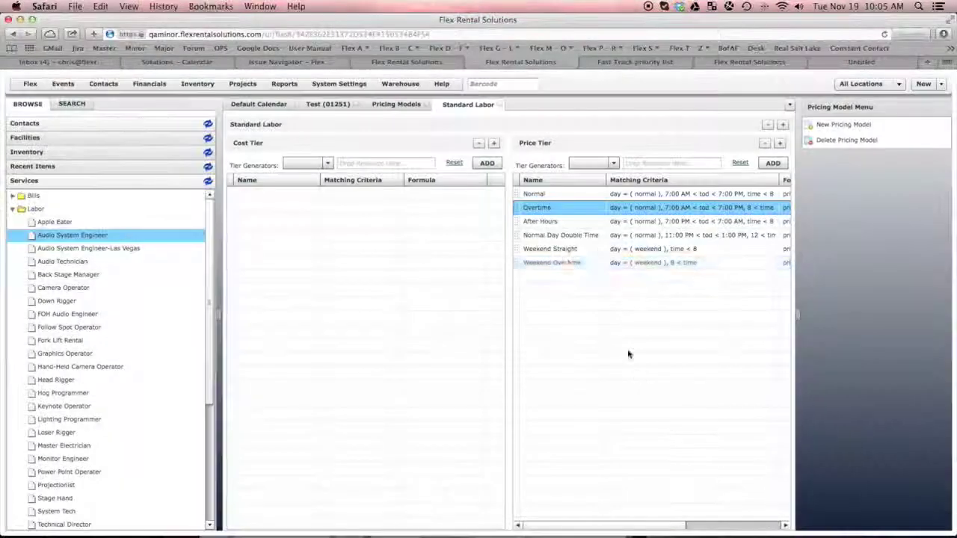
{"action": "left_click", "coordinate": [548, 223]}
{"action": "double_click", "coordinate": [548, 223]}
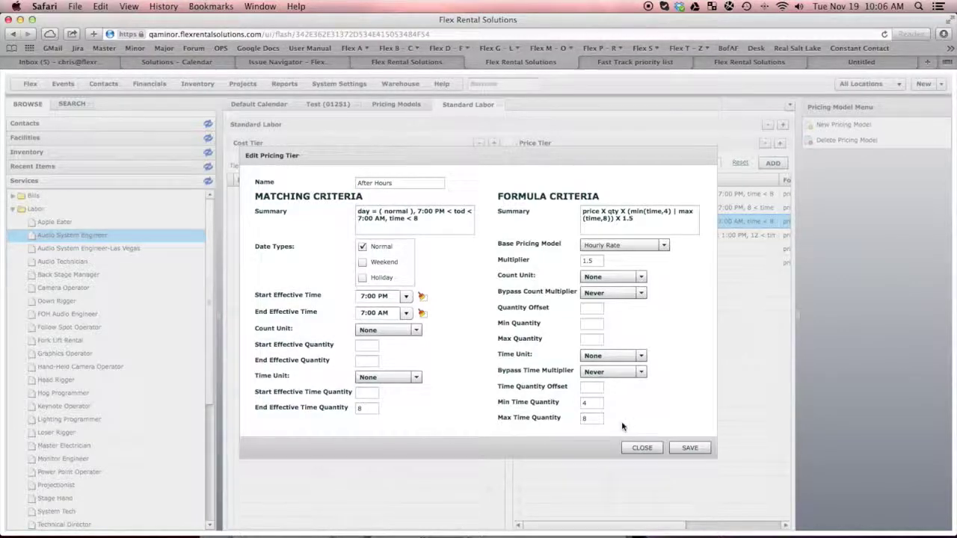
{"action": "left_click", "coordinate": [642, 447]}
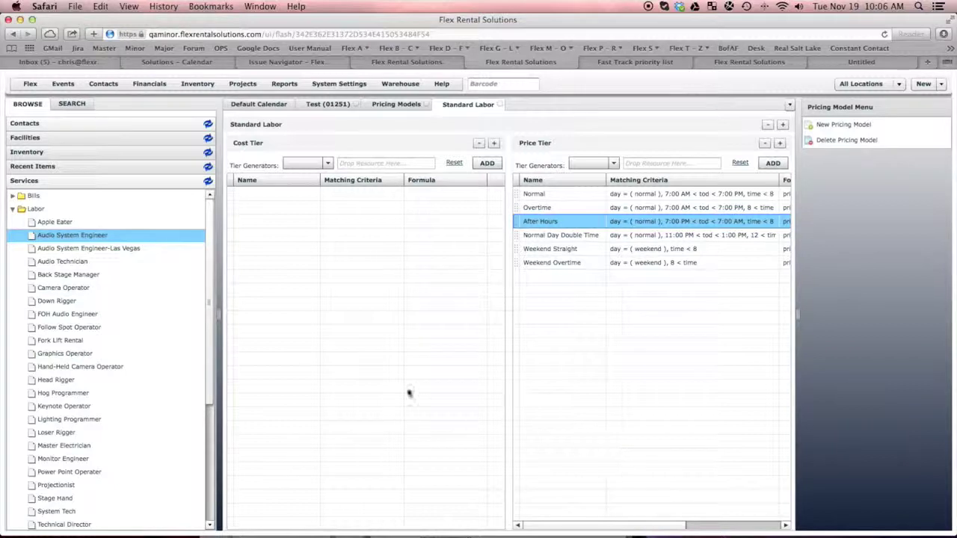
Set the rate of the Audio System Engineer labor line in the Test quote to Standard Labor
{"action": "left_click", "coordinate": [321, 102]}
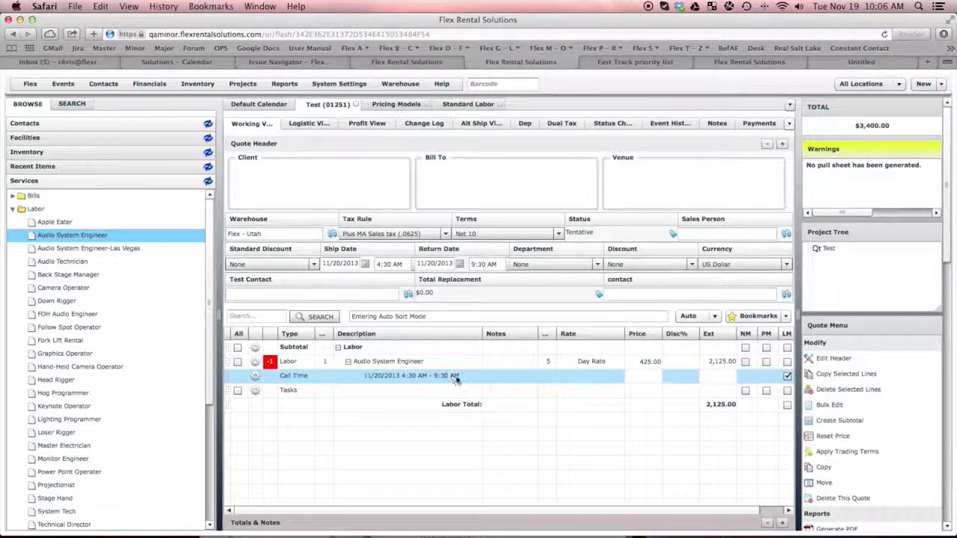
{"action": "left_click", "coordinate": [591, 361]}
{"action": "left_click", "coordinate": [618, 363]}
{"action": "scroll", "coordinate": [623, 394], "scroll_direction": "down", "scroll_amount": 3}
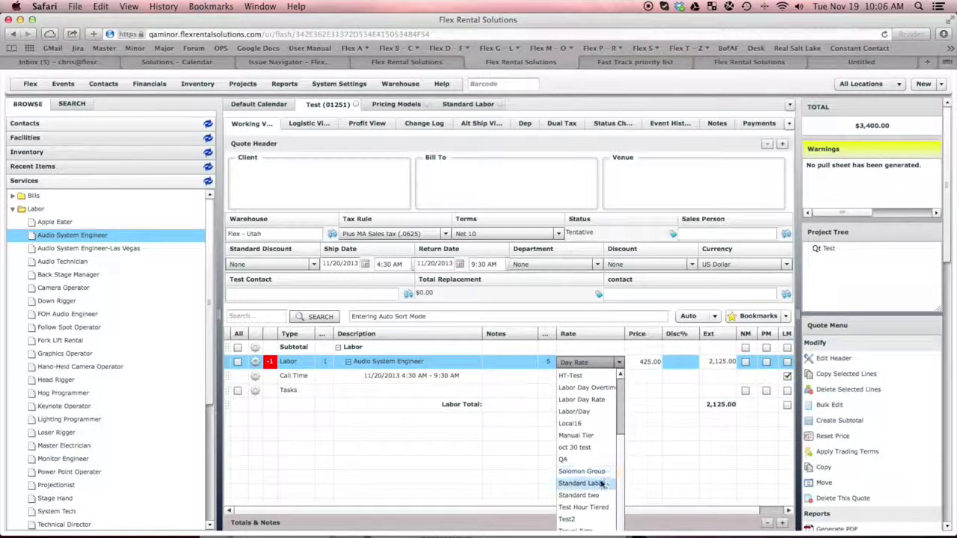
{"action": "left_click", "coordinate": [600, 483]}
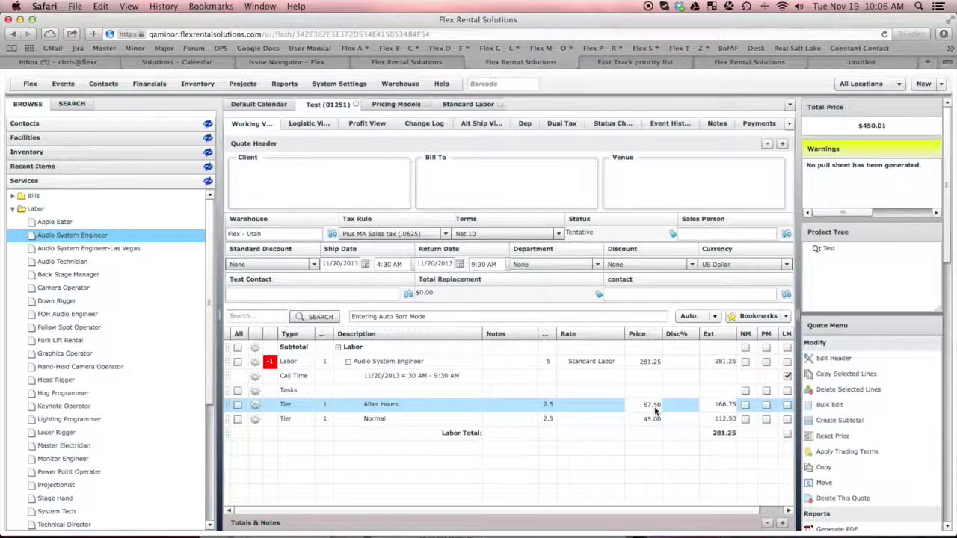
{"action": "left_click", "coordinate": [557, 420]}
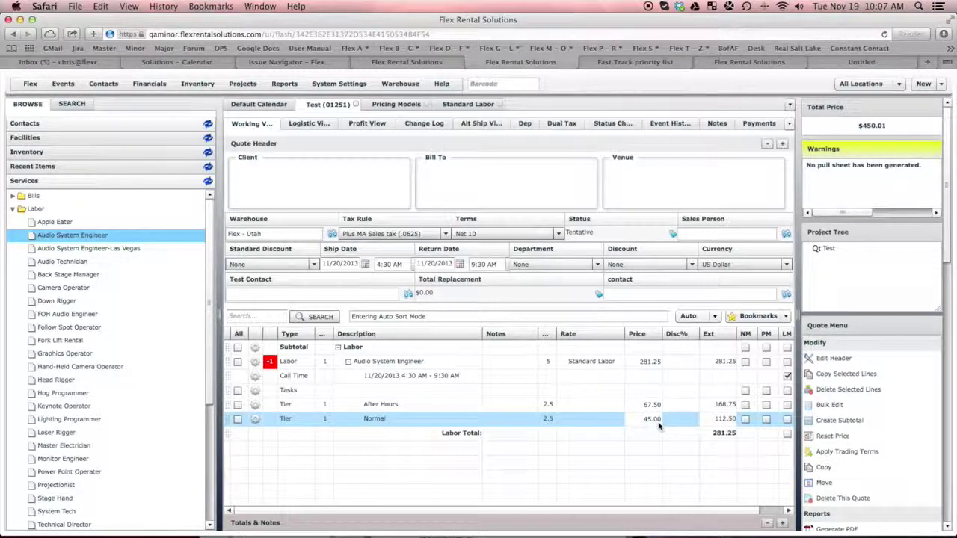
Set the start of the Audio System Engineer call time to 7:00 AM
{"action": "double_click", "coordinate": [411, 376]}
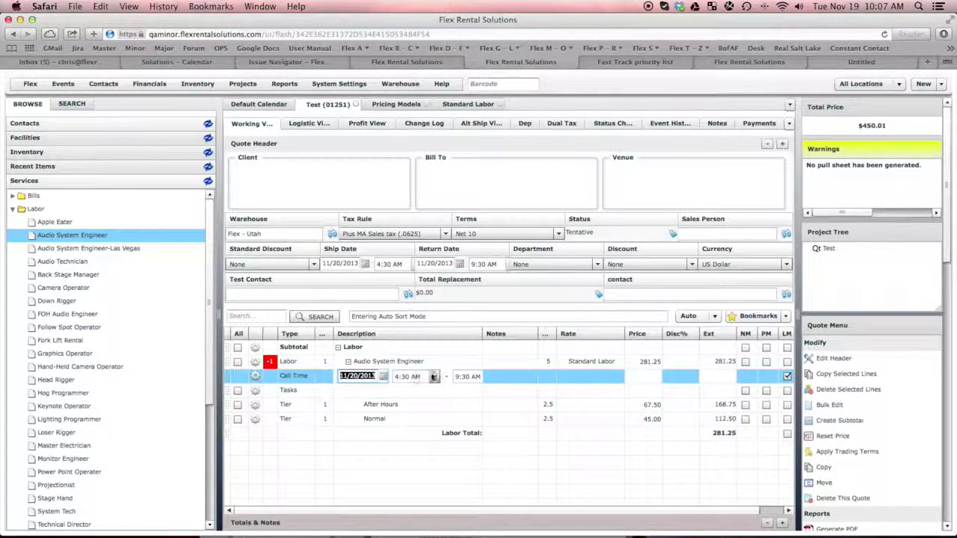
{"action": "left_click", "coordinate": [433, 376]}
{"action": "left_click_drag", "start_coordinate": [434, 393], "coordinate": [435, 413]}
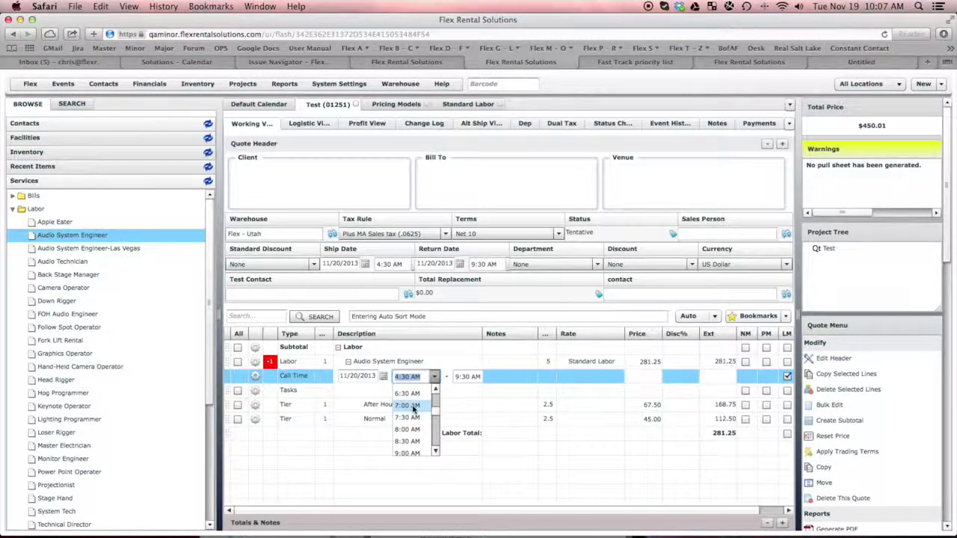
{"action": "left_click", "coordinate": [413, 407]}
{"action": "key", "text": "Tab"}
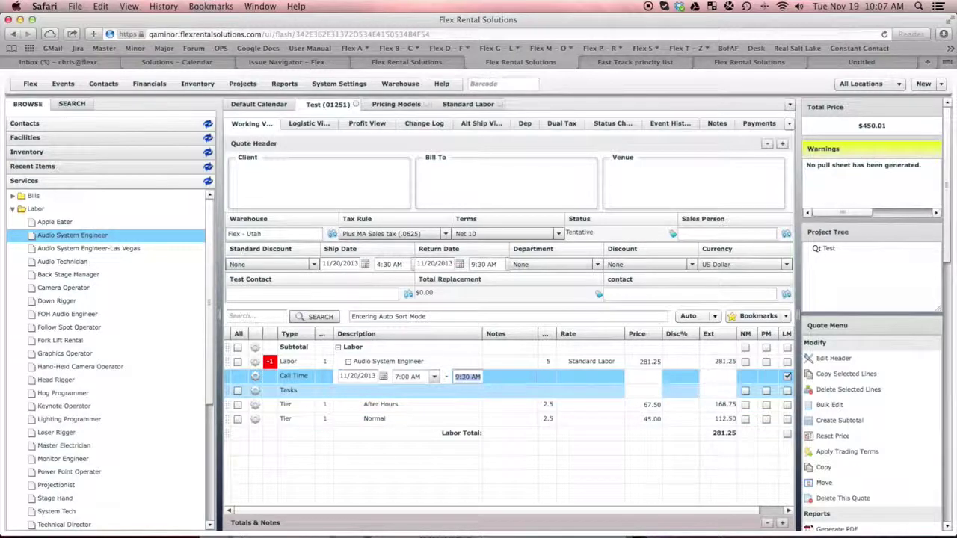
{"action": "key", "text": "Return"}
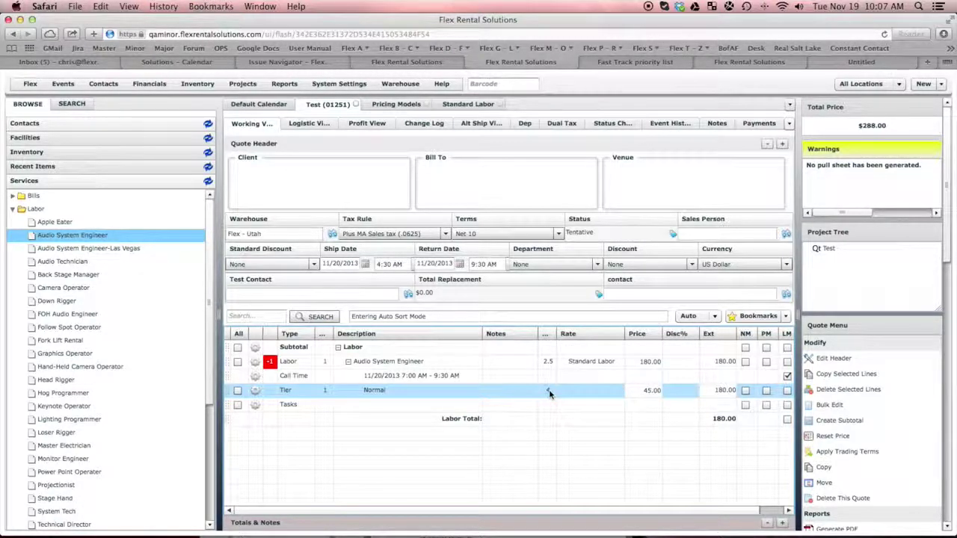
Widen the Description column of the quote's line items so the whole call time editor fits
{"action": "left_click", "coordinate": [452, 377]}
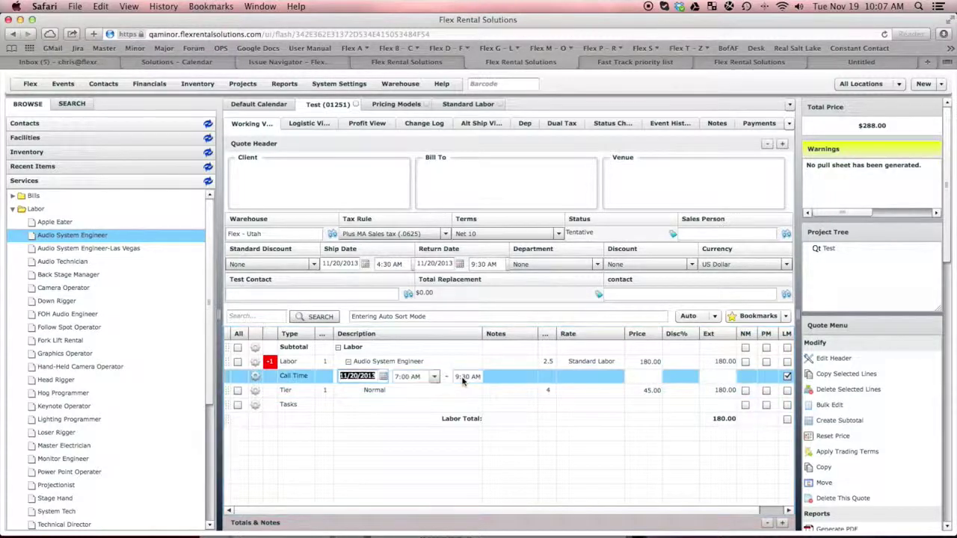
{"action": "left_click", "coordinate": [434, 377]}
{"action": "left_click", "coordinate": [434, 377]}
{"action": "left_click", "coordinate": [489, 363]}
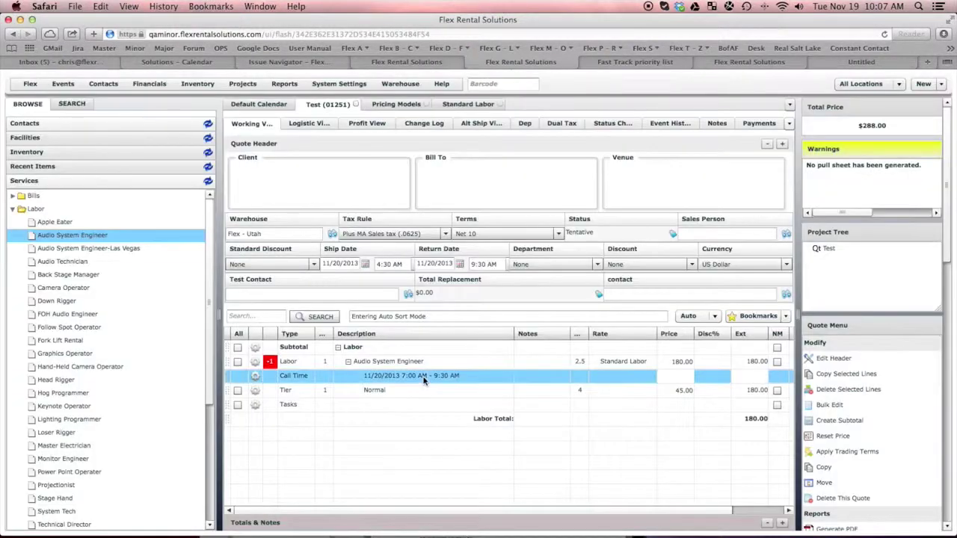
Set the Audio System Engineer call time to run from 4:00 PM to 9:00 PM
{"action": "left_click", "coordinate": [423, 380]}
{"action": "left_click", "coordinate": [435, 378]}
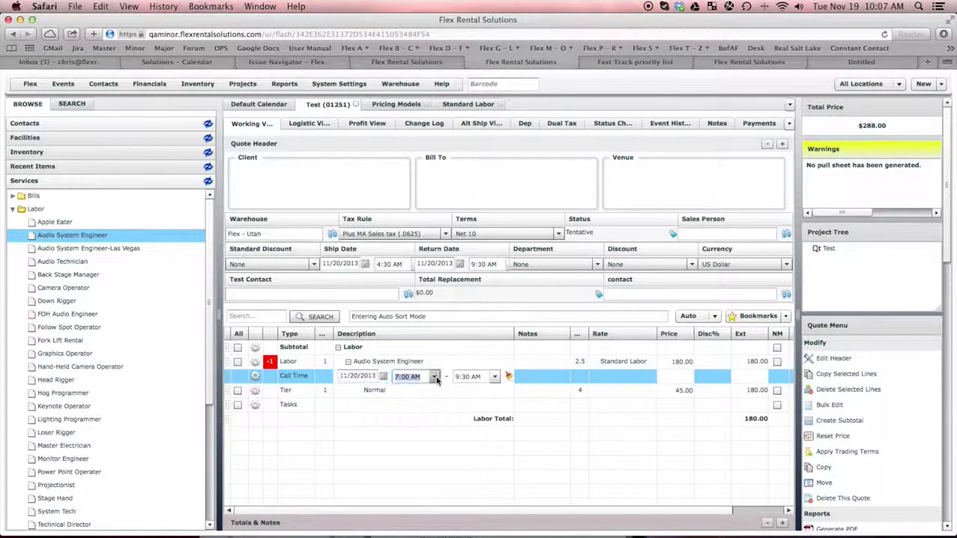
{"action": "left_click_drag", "start_coordinate": [438, 416], "coordinate": [436, 432]}
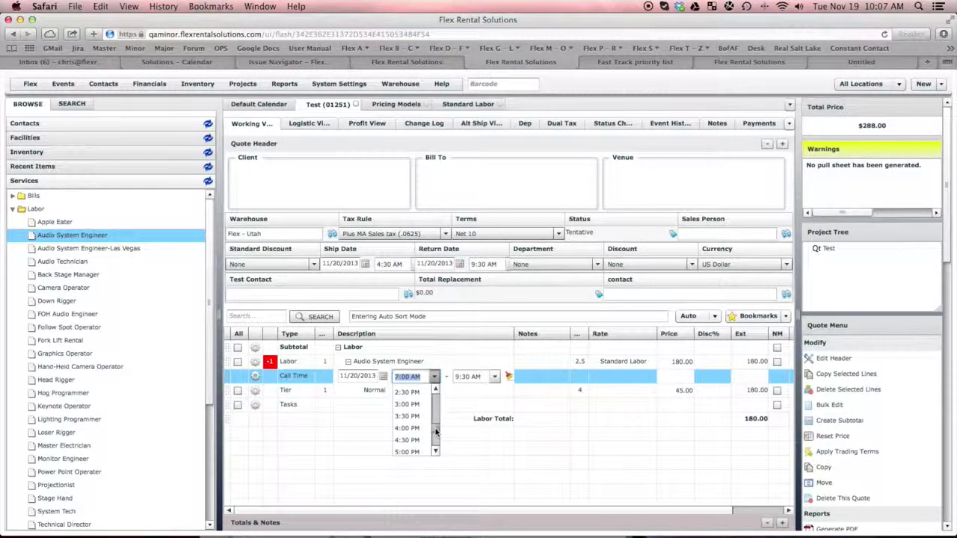
{"action": "left_click", "coordinate": [409, 427]}
{"action": "left_click", "coordinate": [494, 377]}
{"action": "left_click_drag", "start_coordinate": [494, 386], "coordinate": [495, 442]}
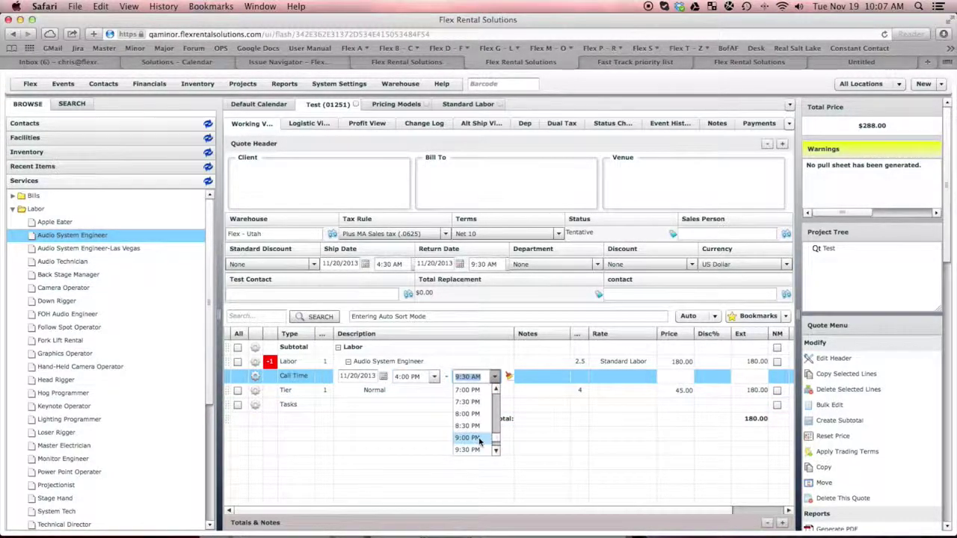
{"action": "left_click", "coordinate": [479, 440]}
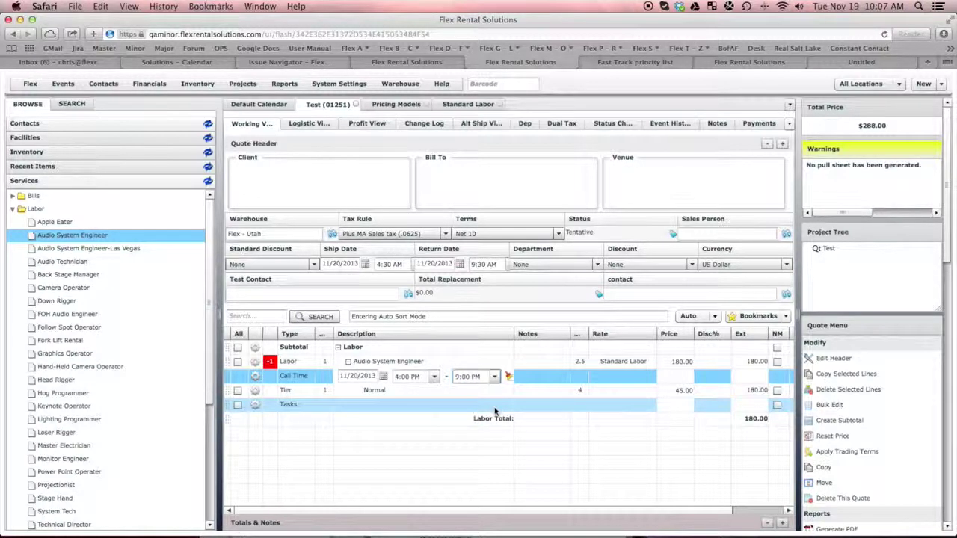
{"action": "left_click", "coordinate": [494, 410]}
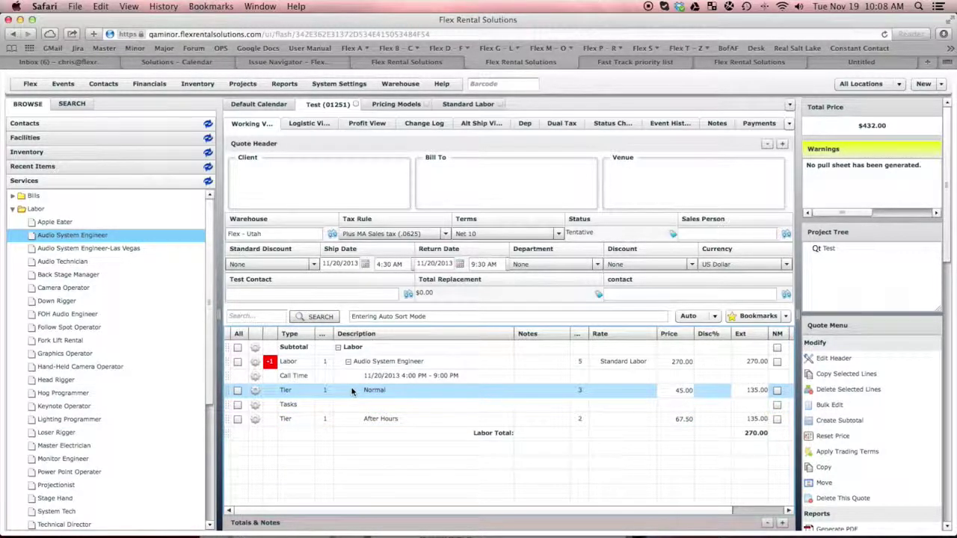
Review the After Hours price tier's criteria again in the Standard Labor pricing model
{"action": "left_click", "coordinate": [452, 106]}
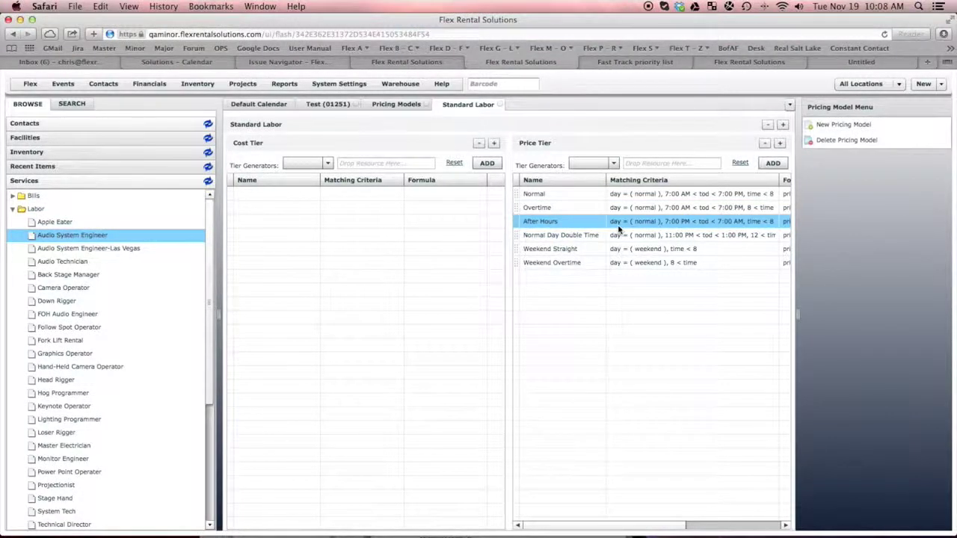
{"action": "double_click", "coordinate": [619, 224]}
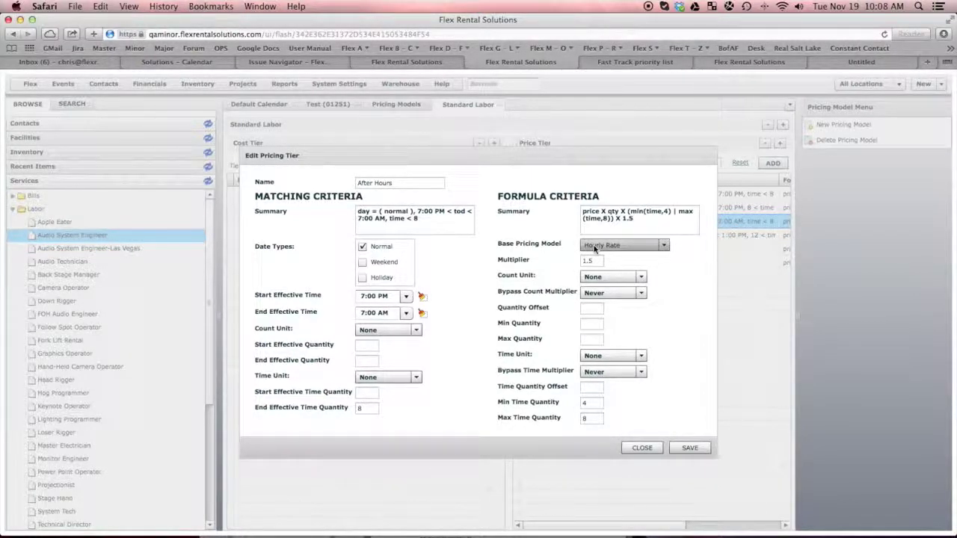
{"action": "left_click", "coordinate": [640, 448]}
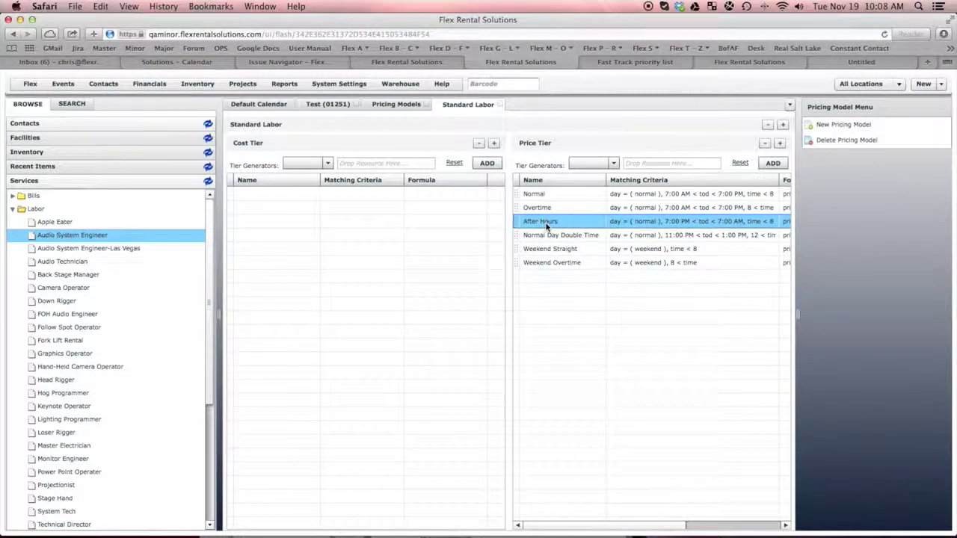
Clear the start and end effective times of the Normal Day Double Time tier and save it
{"action": "double_click", "coordinate": [582, 234]}
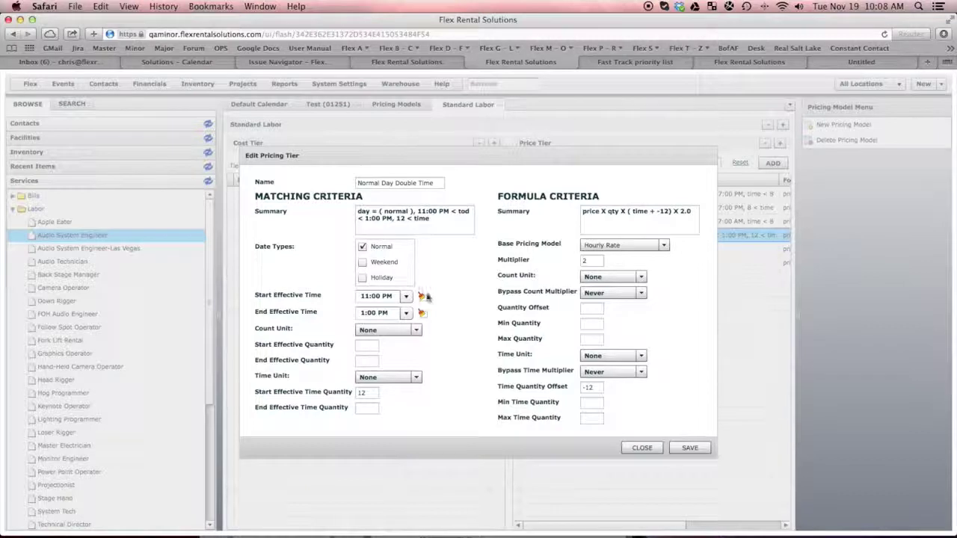
{"action": "left_click", "coordinate": [406, 298]}
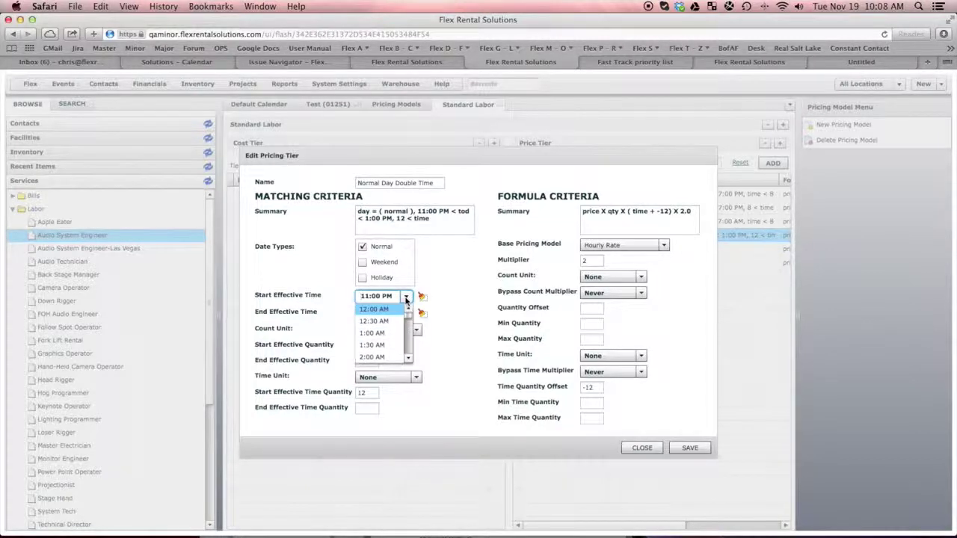
{"action": "left_click", "coordinate": [421, 298]}
{"action": "left_click", "coordinate": [422, 297]}
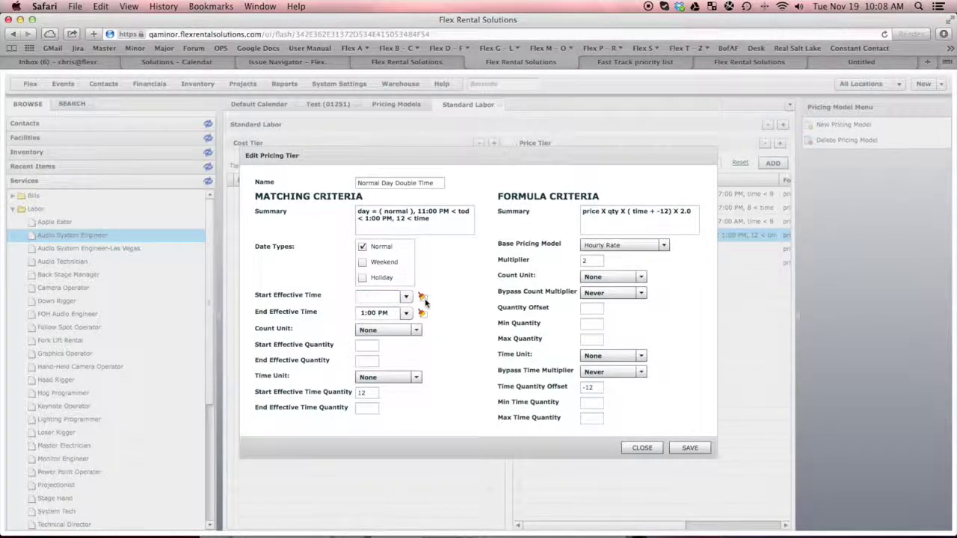
{"action": "left_click", "coordinate": [422, 314]}
{"action": "left_click", "coordinate": [689, 447]}
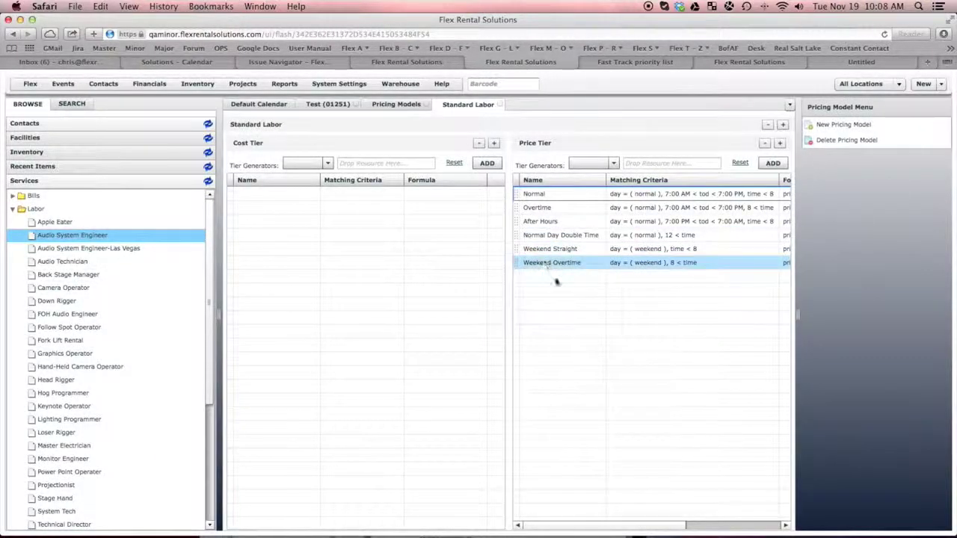
Change the start of the Audio System Engineer call time in the Test quote to 7:00 AM
{"action": "left_click", "coordinate": [329, 103]}
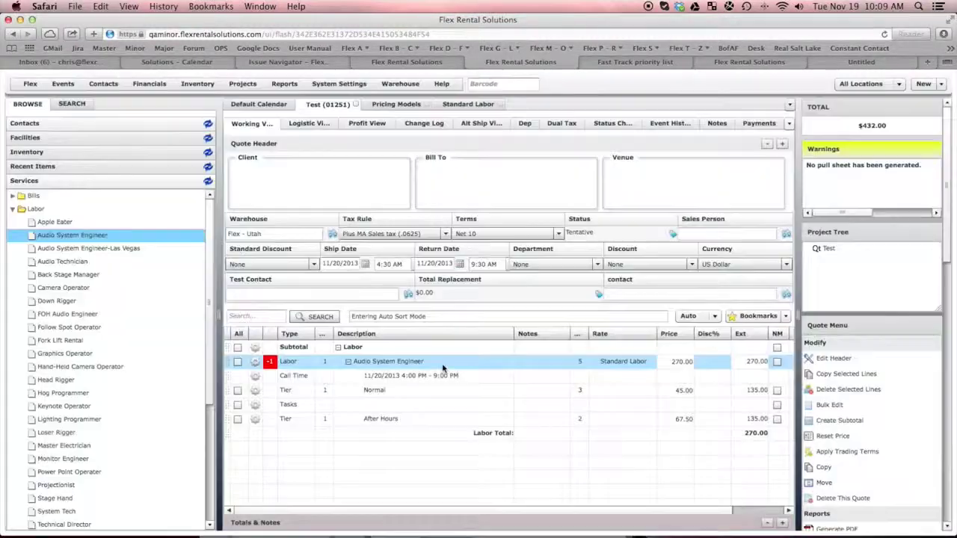
{"action": "left_click", "coordinate": [439, 373]}
{"action": "left_click", "coordinate": [436, 376]}
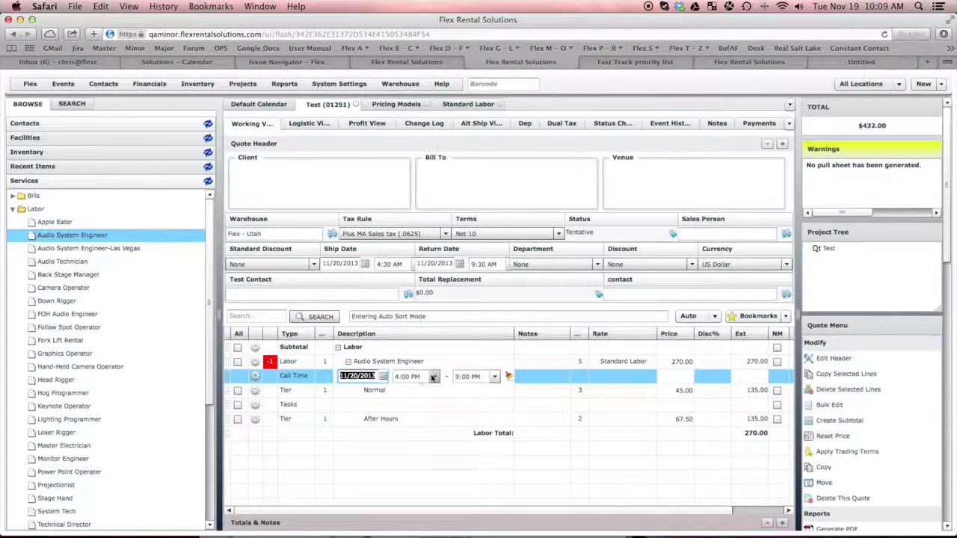
{"action": "left_click", "coordinate": [434, 377]}
{"action": "scroll", "coordinate": [440, 394], "scroll_direction": "down", "scroll_amount": 2}
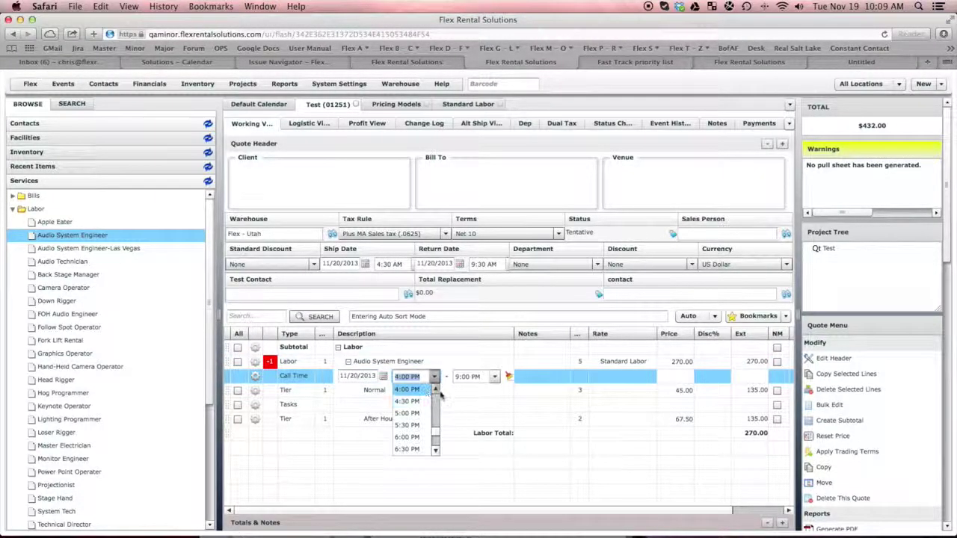
{"action": "scroll", "coordinate": [440, 394], "scroll_direction": "up", "scroll_amount": 6}
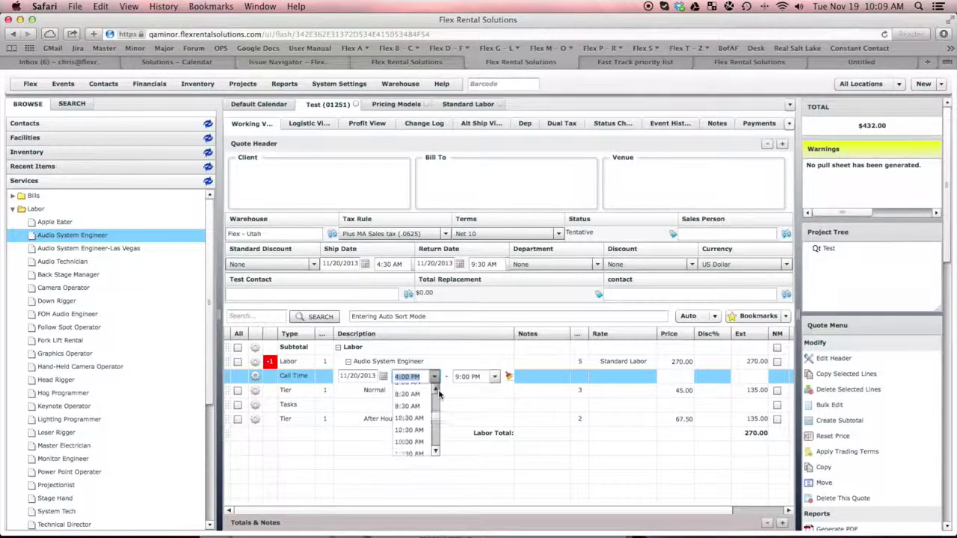
{"action": "scroll", "coordinate": [439, 394], "scroll_direction": "up", "scroll_amount": 2}
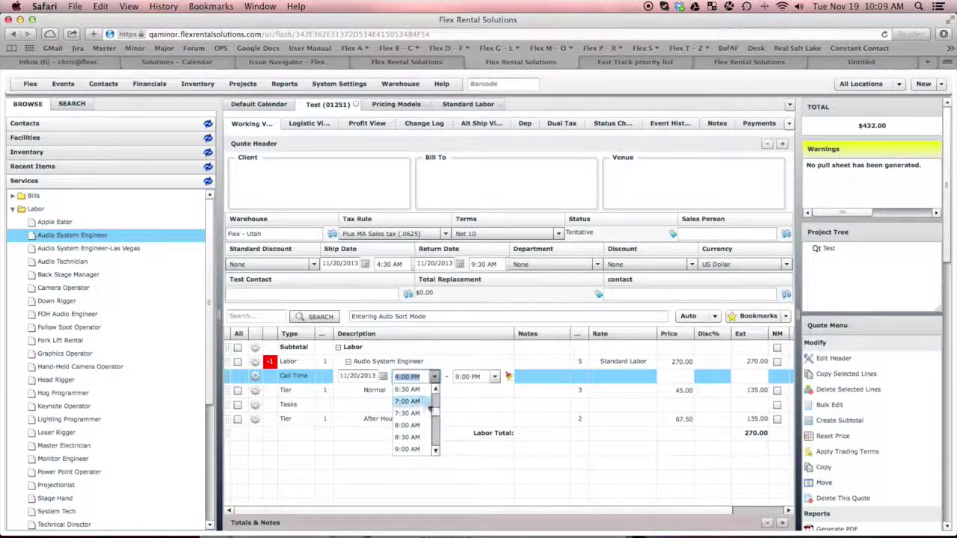
{"action": "left_click", "coordinate": [412, 407]}
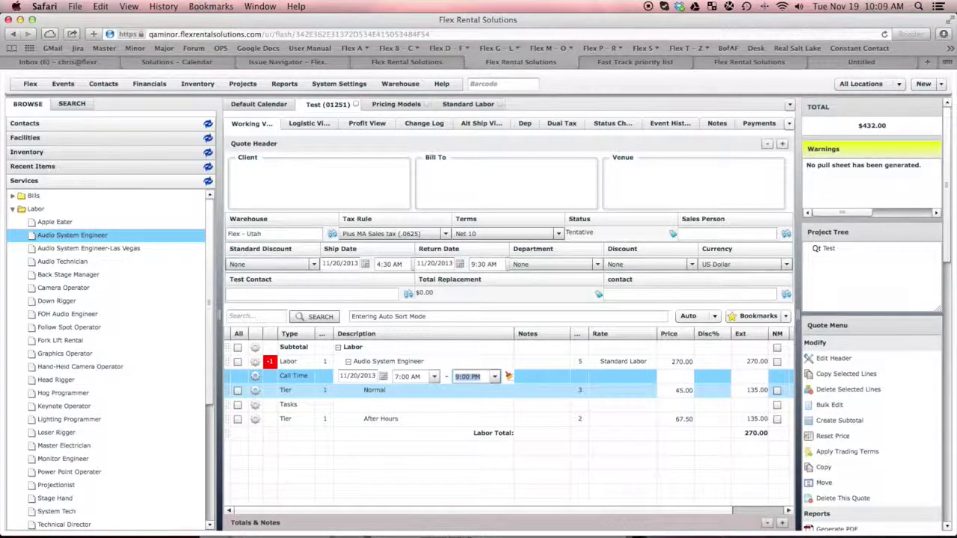
{"action": "left_click", "coordinate": [507, 389]}
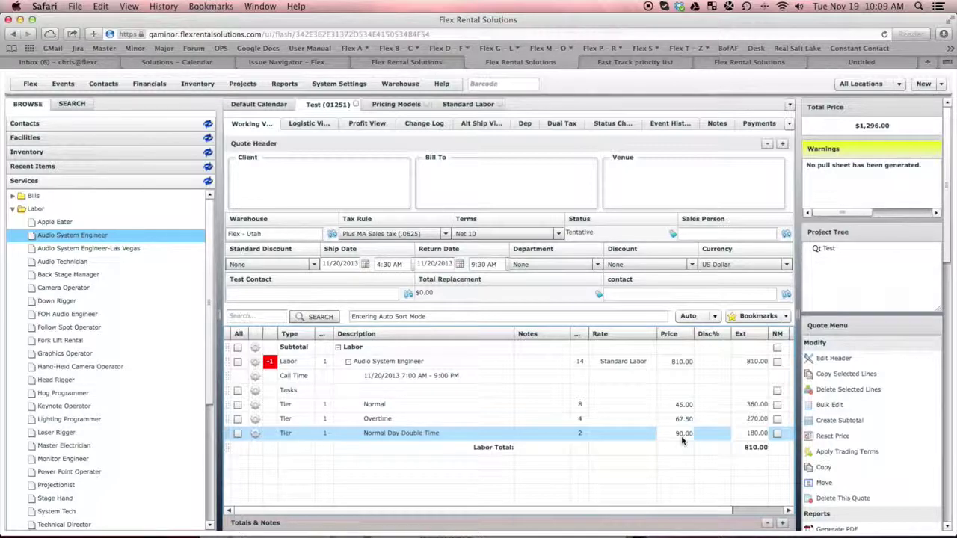
{"action": "left_click", "coordinate": [655, 433]}
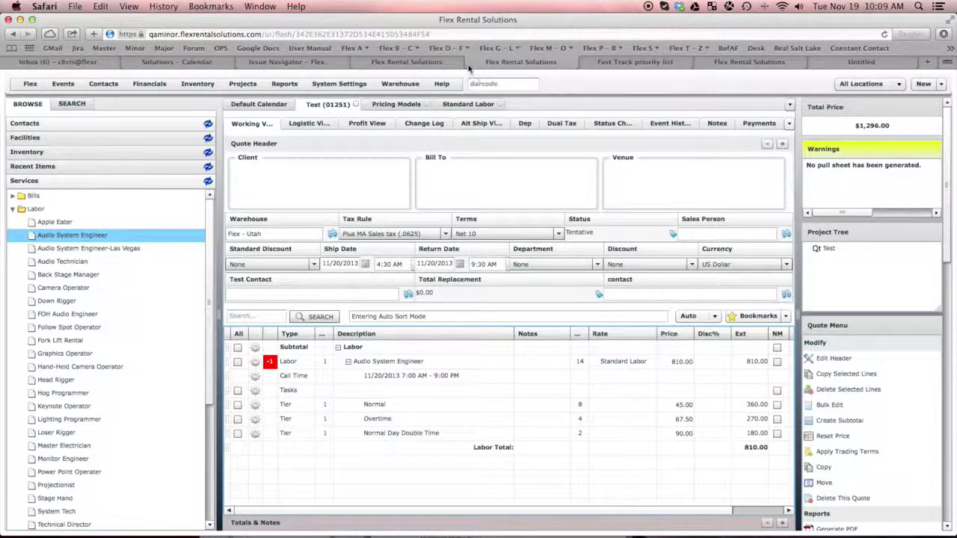
Review the Normal price tier's matching and formula criteria in the Standard Labor pricing model
{"action": "left_click", "coordinate": [462, 105]}
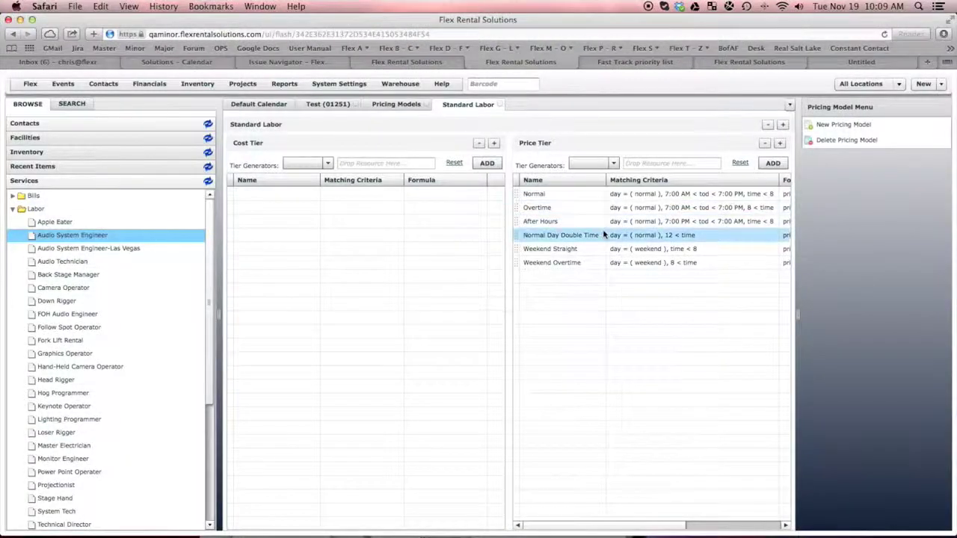
{"action": "left_click", "coordinate": [599, 251]}
{"action": "left_click", "coordinate": [572, 207]}
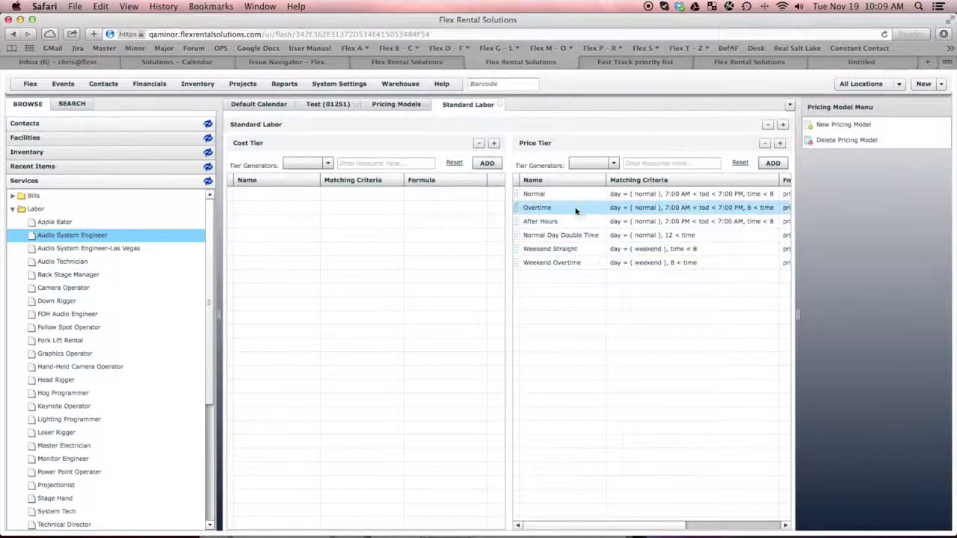
{"action": "left_click", "coordinate": [573, 197]}
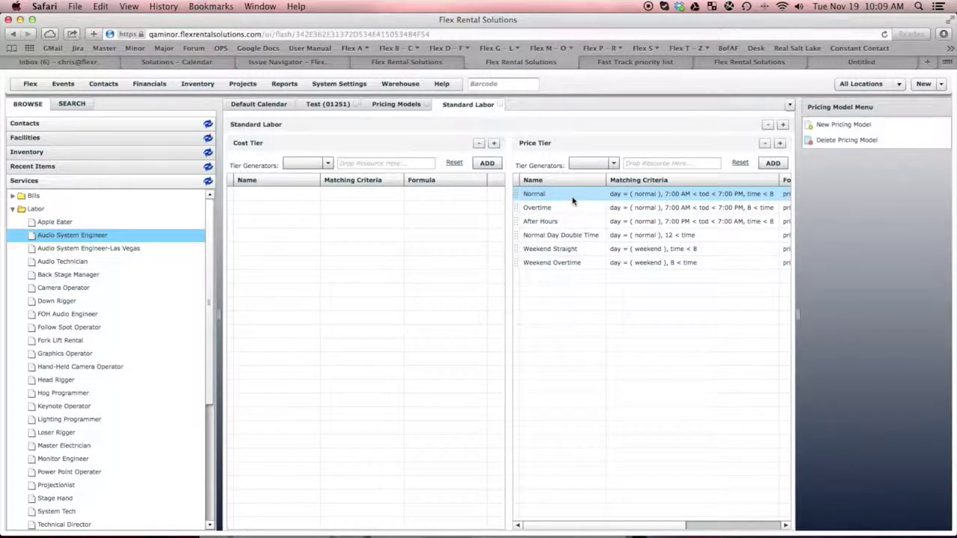
{"action": "double_click", "coordinate": [572, 198]}
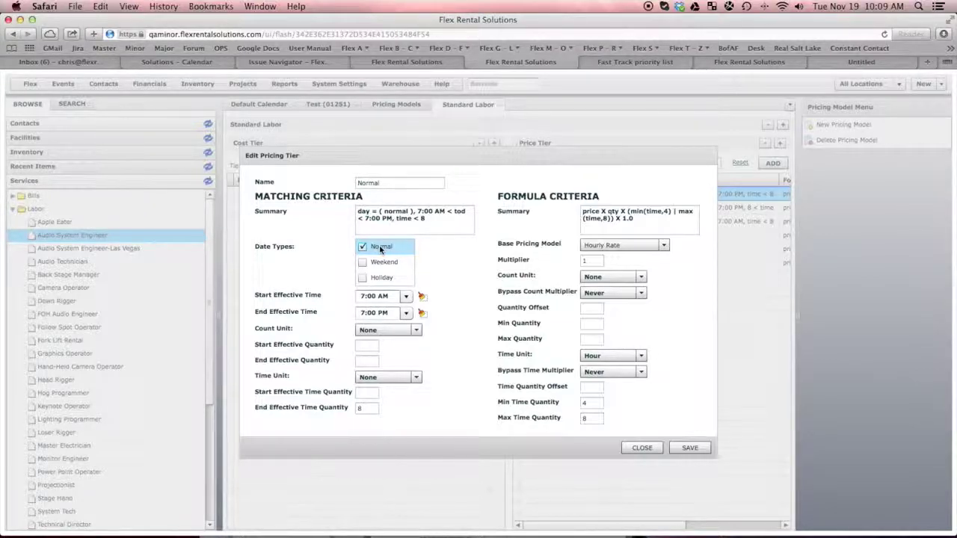
{"action": "left_click", "coordinate": [641, 447]}
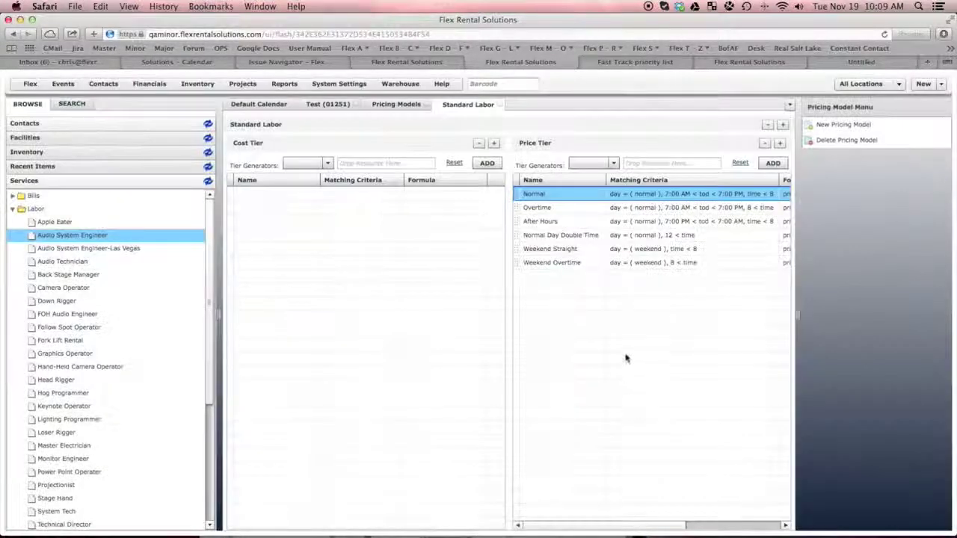
Examine the matching and formula criteria of the Weekend Straight and Weekend Overtime price tiers
{"action": "double_click", "coordinate": [626, 250]}
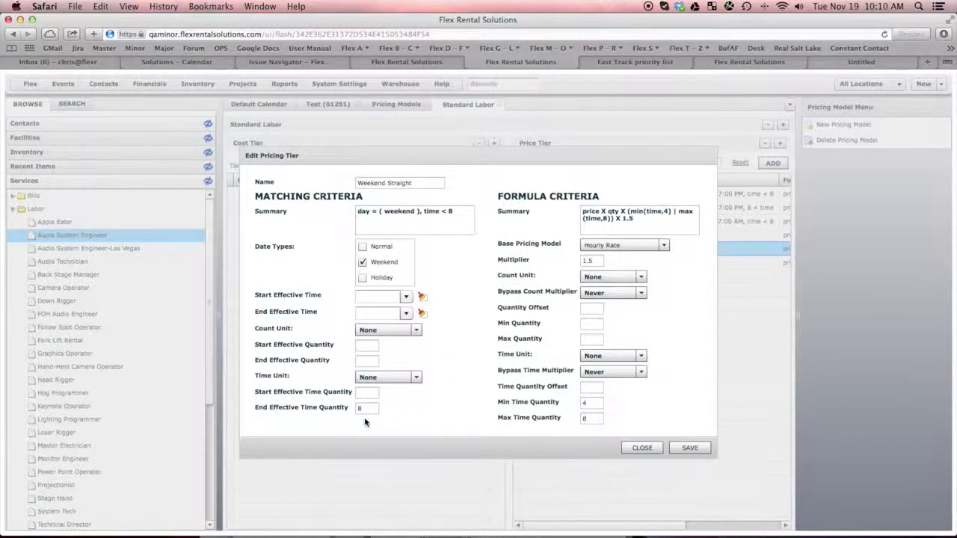
{"action": "left_click", "coordinate": [642, 448]}
{"action": "left_click", "coordinate": [639, 263]}
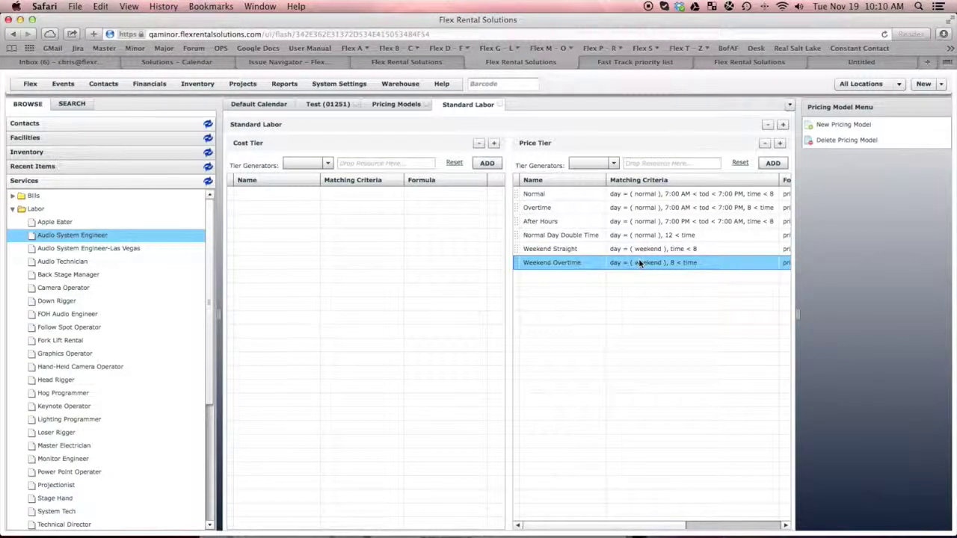
{"action": "double_click", "coordinate": [639, 262]}
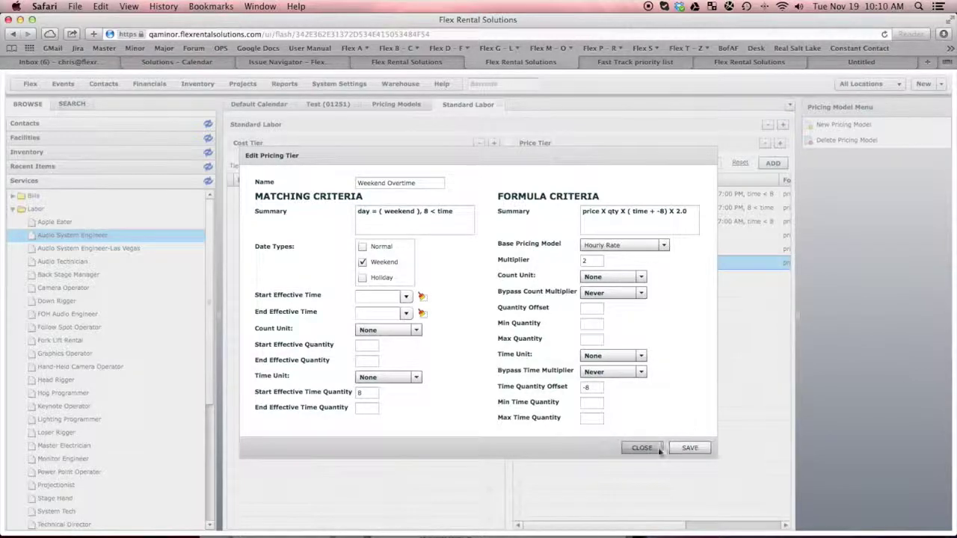
{"action": "left_click", "coordinate": [689, 448]}
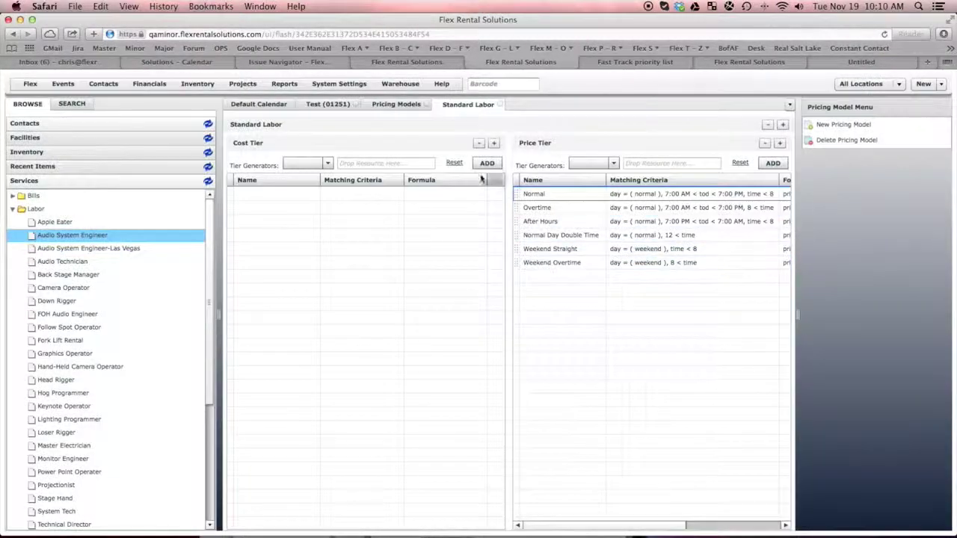
Move the Audio System Engineer call time in the Test quote to the date 11/23/2013
{"action": "left_click", "coordinate": [333, 105]}
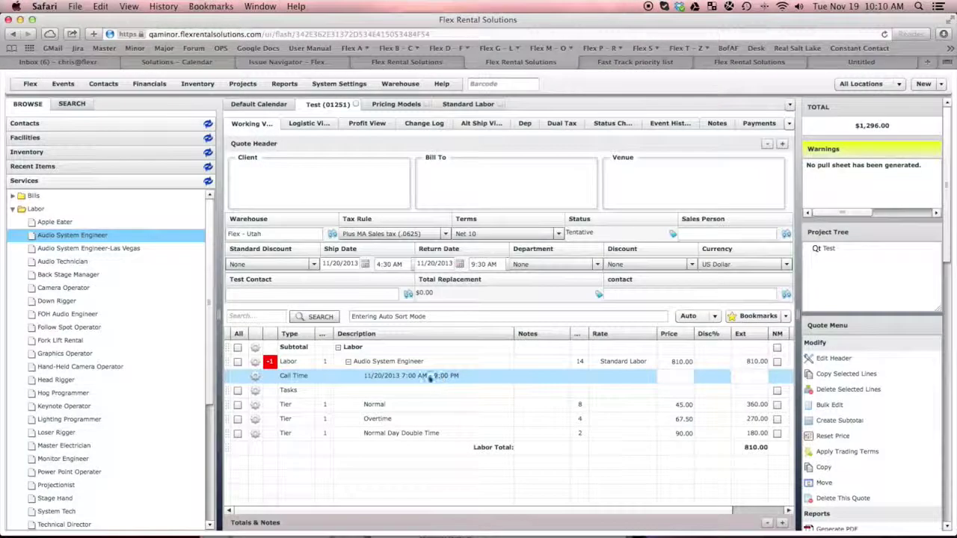
{"action": "left_click", "coordinate": [401, 377]}
{"action": "left_click", "coordinate": [402, 377]}
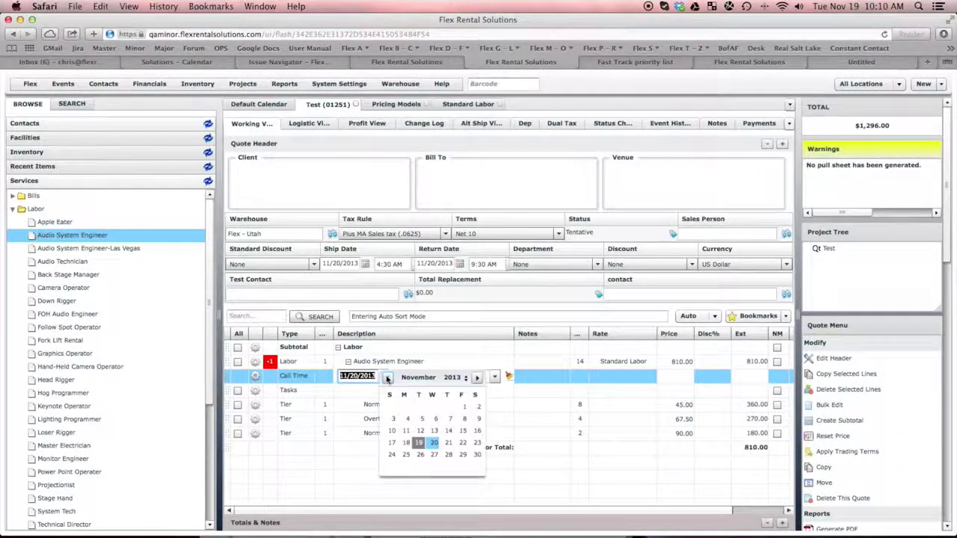
{"action": "left_click", "coordinate": [476, 443]}
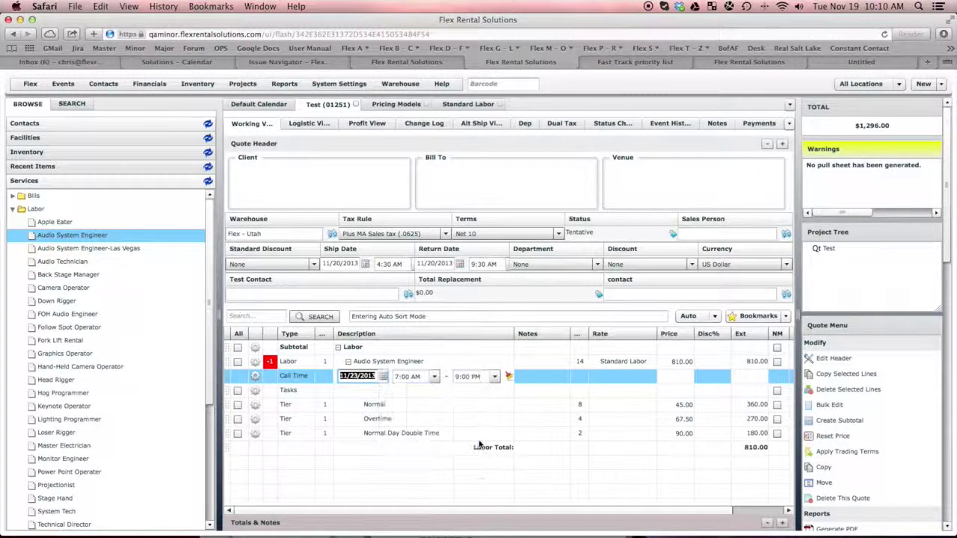
Set the Audio System Engineer call time to run from 9:00 AM to 8:00 PM
{"action": "left_click", "coordinate": [434, 376]}
{"action": "scroll", "coordinate": [434, 409], "scroll_direction": "down", "scroll_amount": 3}
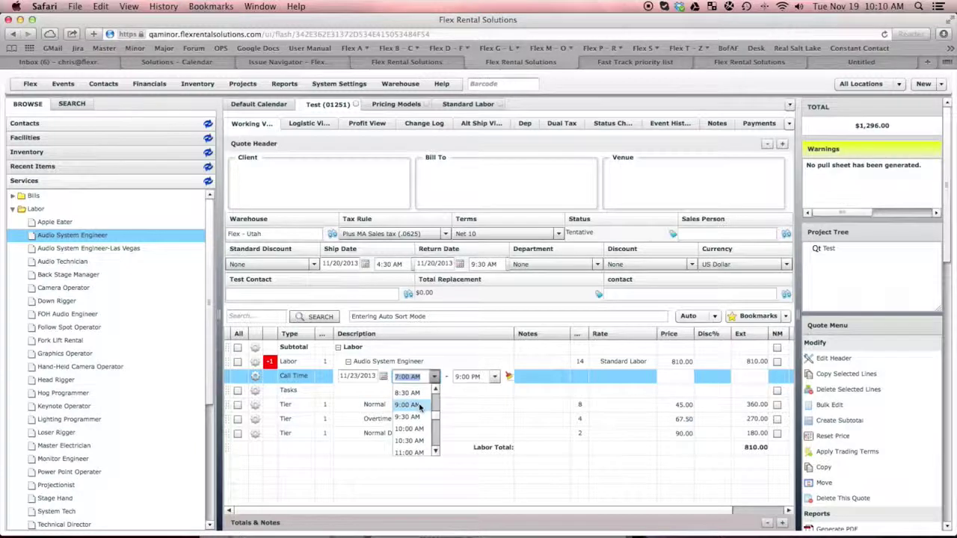
{"action": "left_click", "coordinate": [408, 404]}
{"action": "left_click", "coordinate": [494, 376]}
{"action": "scroll", "coordinate": [497, 392], "scroll_direction": "up", "scroll_amount": 1}
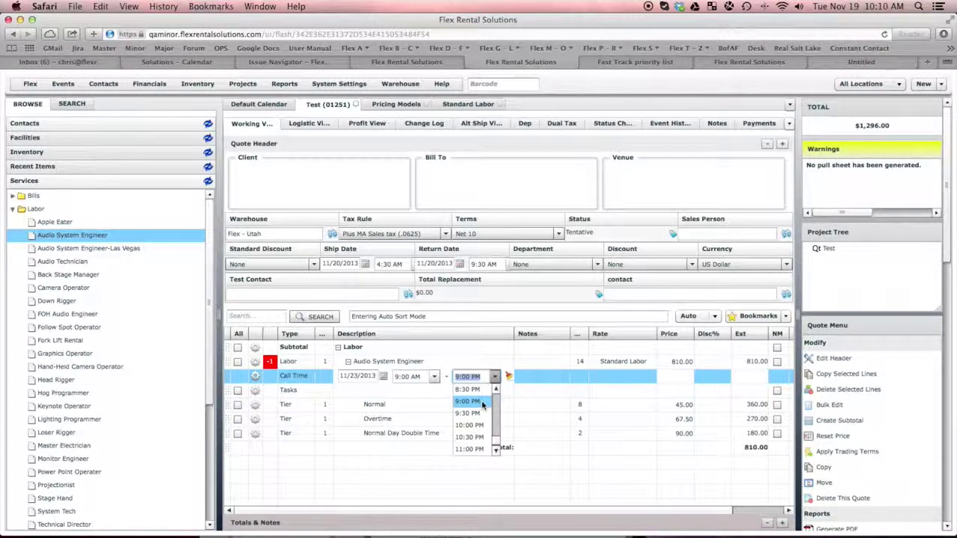
{"action": "scroll", "coordinate": [496, 391], "scroll_direction": "up", "scroll_amount": 2}
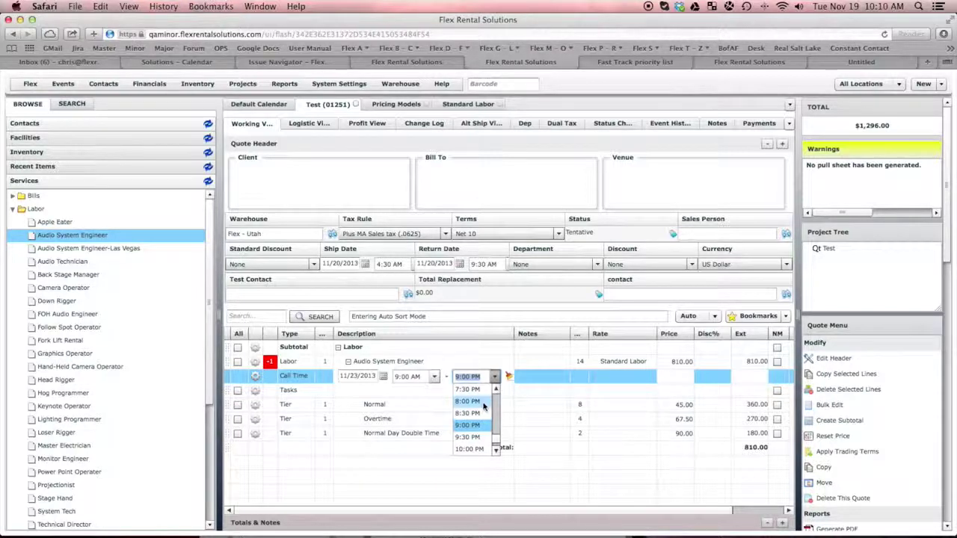
{"action": "left_click", "coordinate": [479, 402]}
{"action": "left_click", "coordinate": [483, 407]}
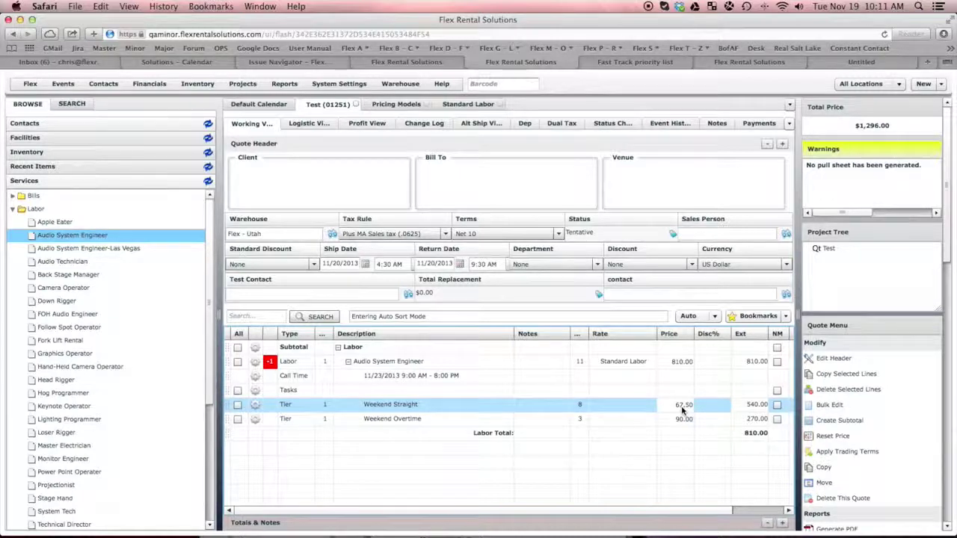
Compare the quote's Weekend Straight and Weekend Overtime lines with the price tiers of the Standard Labor pricing model
{"action": "left_click", "coordinate": [579, 420]}
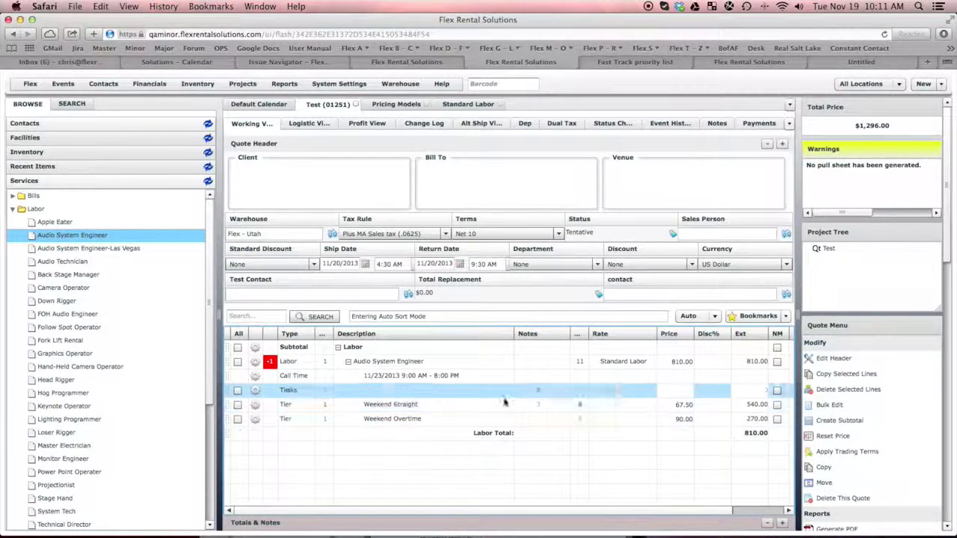
{"action": "left_click", "coordinate": [447, 103]}
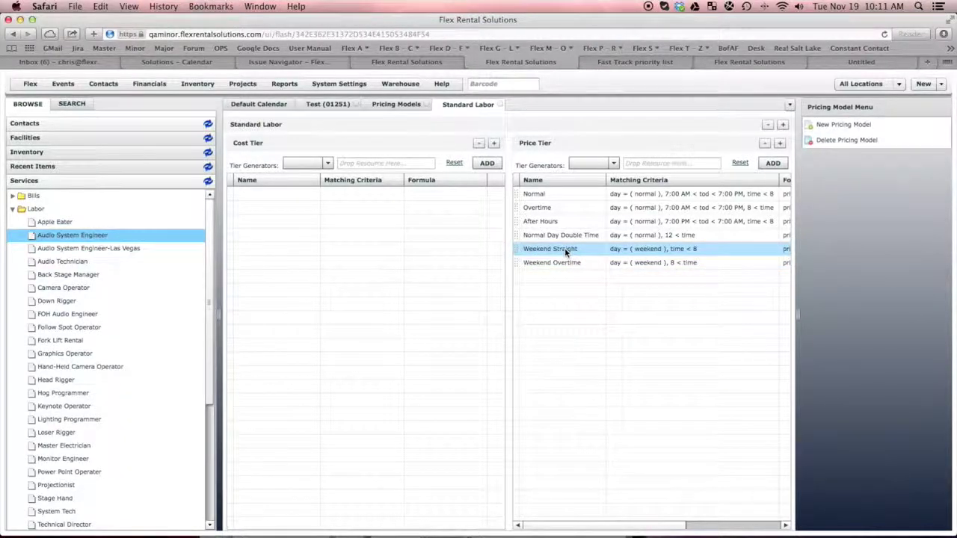
{"action": "left_click", "coordinate": [319, 105]}
{"action": "left_click", "coordinate": [403, 419]}
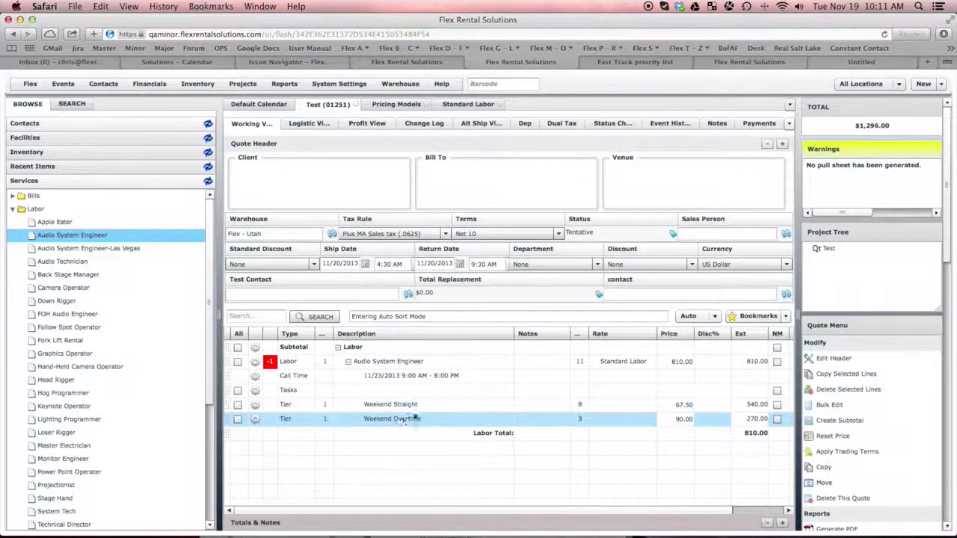
{"action": "left_click", "coordinate": [409, 407]}
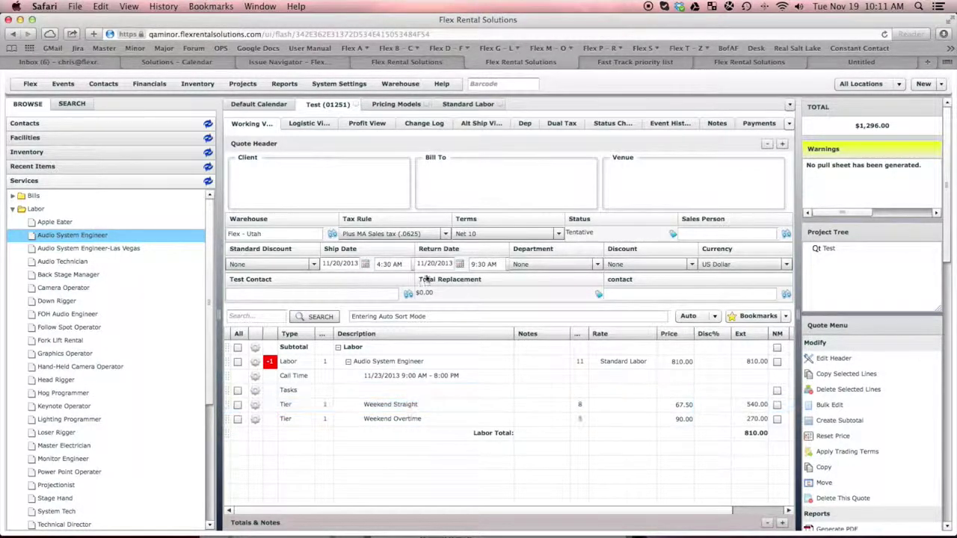
{"action": "left_click", "coordinate": [453, 105]}
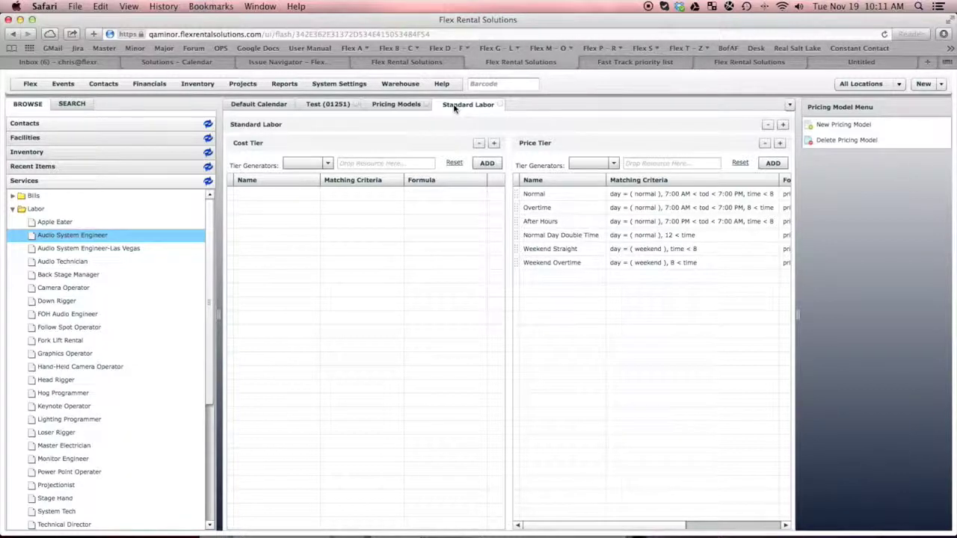
{"action": "left_click", "coordinate": [551, 221]}
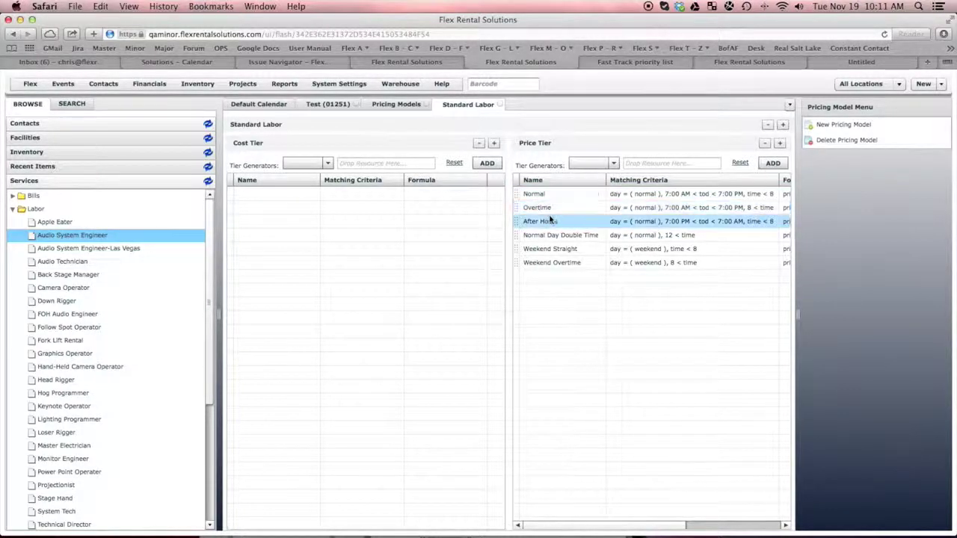
{"action": "left_click", "coordinate": [557, 235]}
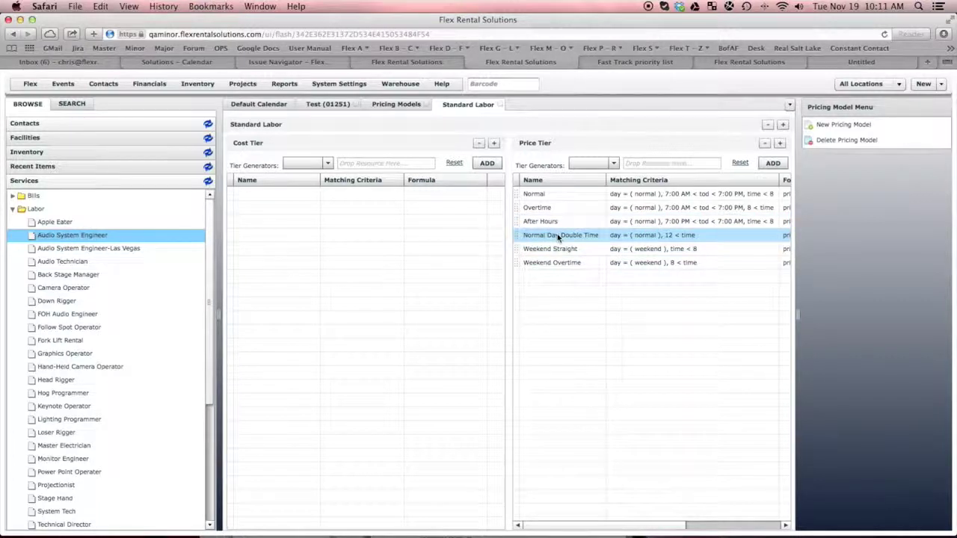
{"action": "left_click", "coordinate": [572, 248]}
{"action": "left_click", "coordinate": [574, 263]}
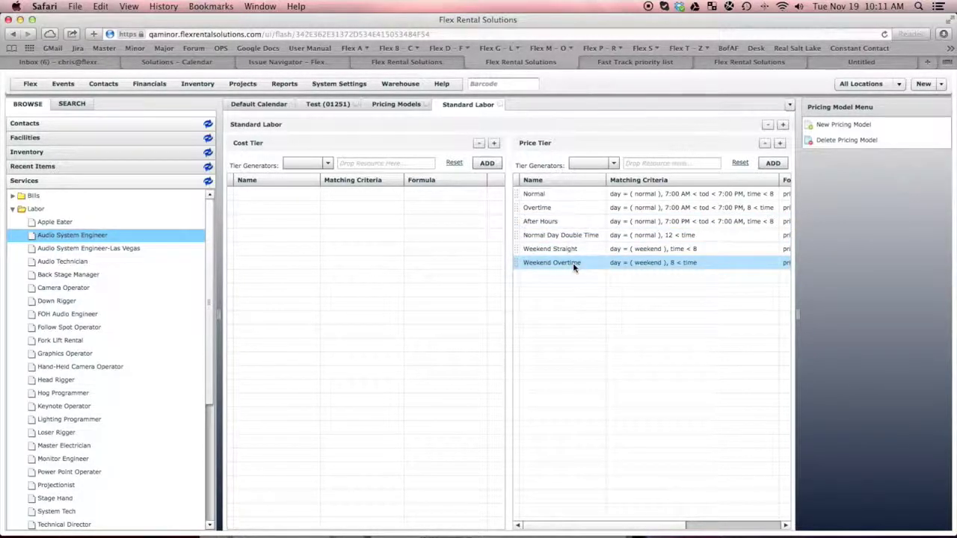
{"action": "left_click", "coordinate": [562, 265], "text": "super"}
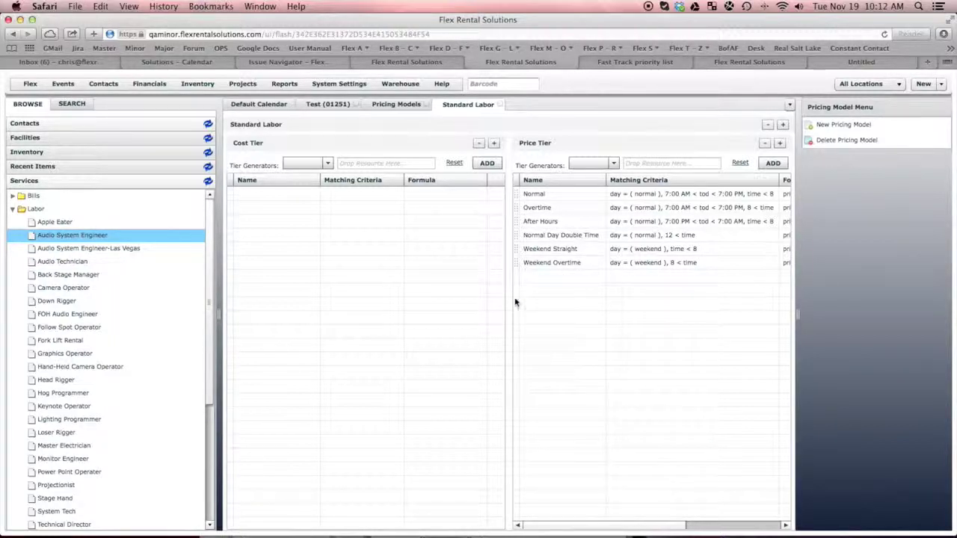
Examine the Audio System Engineer line's Standard Labor rate, call time and weekend tier lines in the Test quote
{"action": "left_click", "coordinate": [330, 105]}
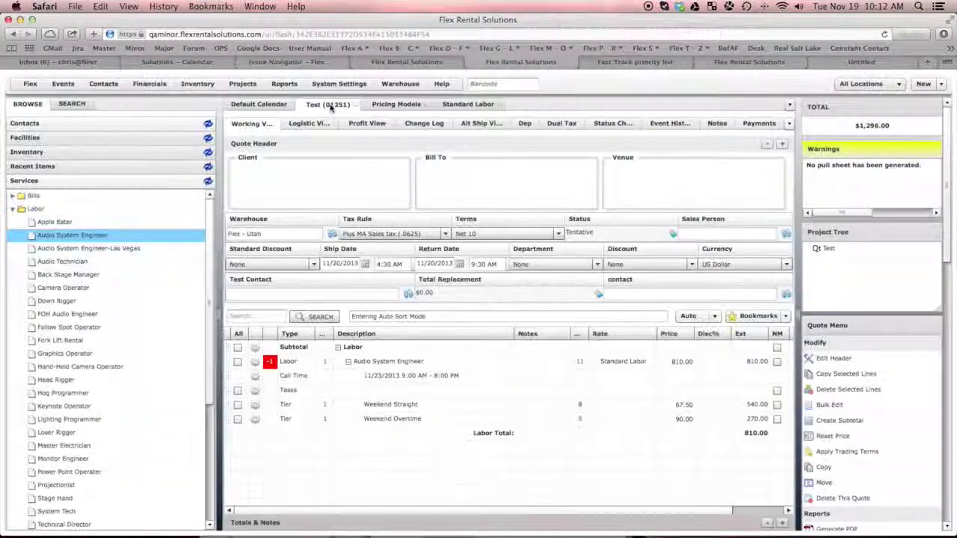
{"action": "left_click", "coordinate": [612, 363]}
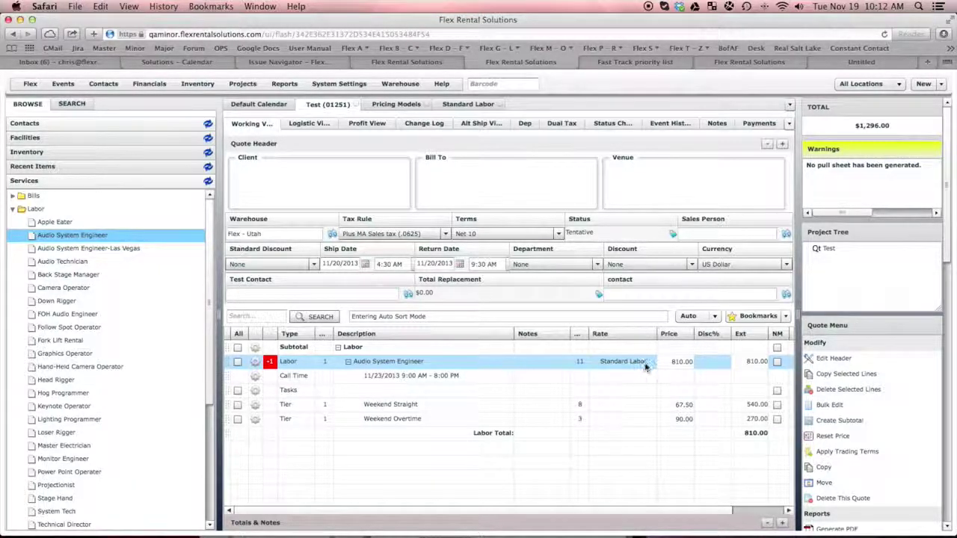
{"action": "left_click", "coordinate": [621, 418]}
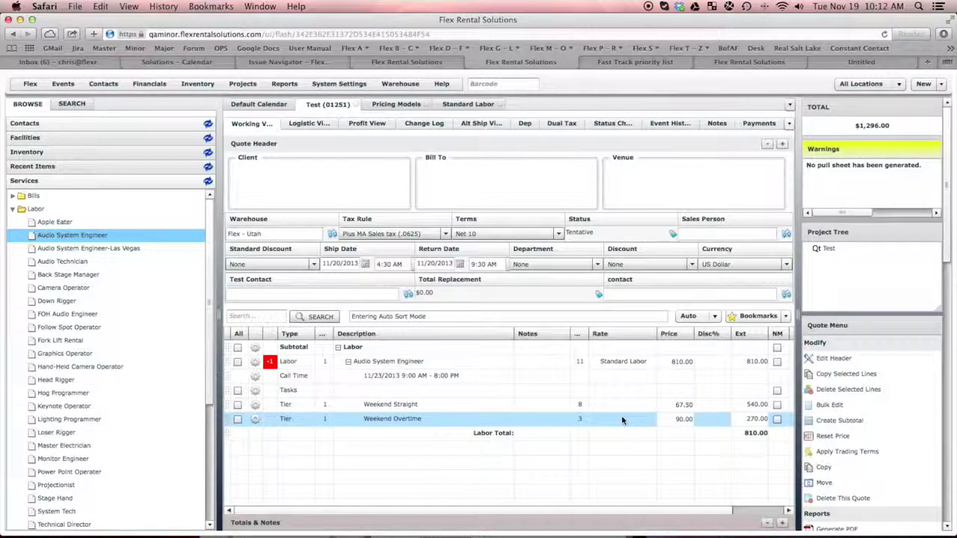
{"action": "left_click", "coordinate": [406, 390]}
{"action": "left_click", "coordinate": [398, 378]}
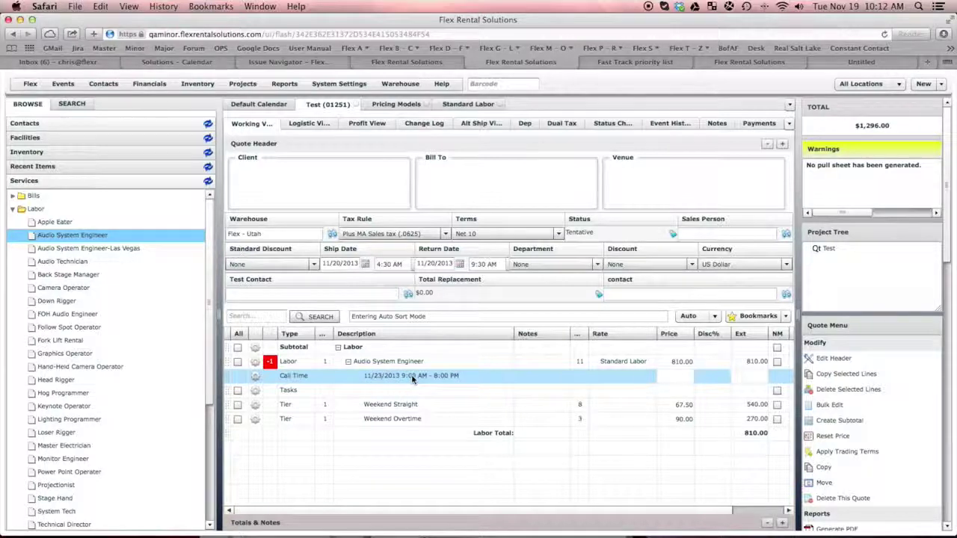
{"action": "left_click", "coordinate": [625, 363]}
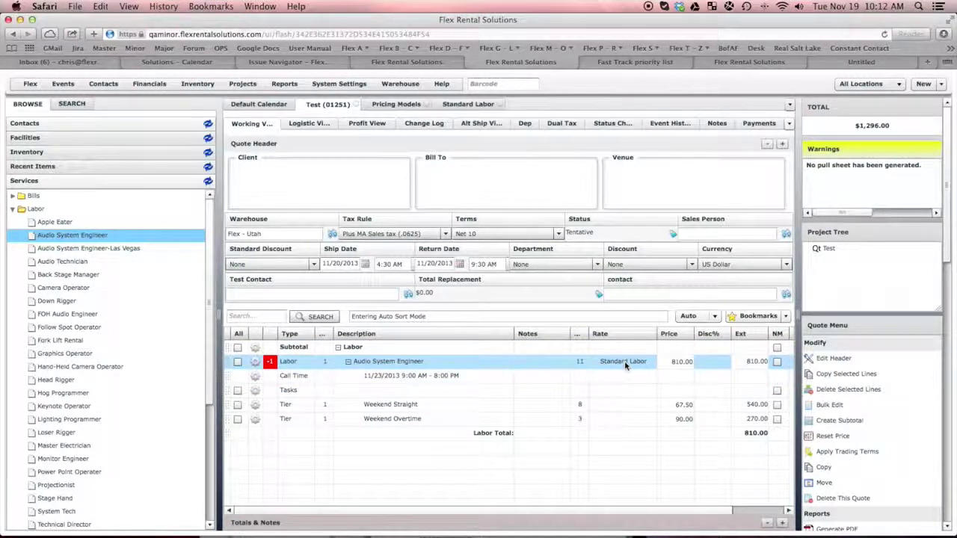
{"action": "left_click", "coordinate": [627, 421]}
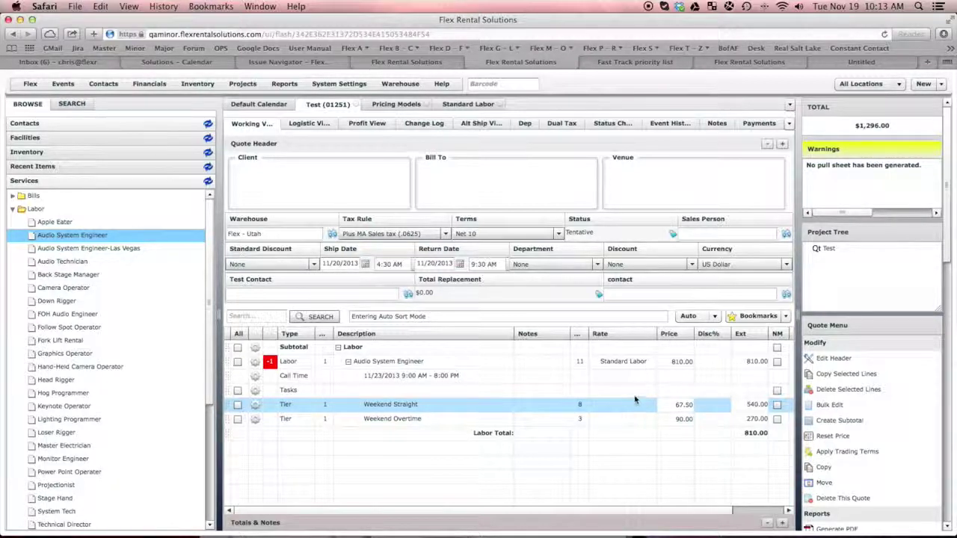
{"action": "left_click", "coordinate": [631, 362]}
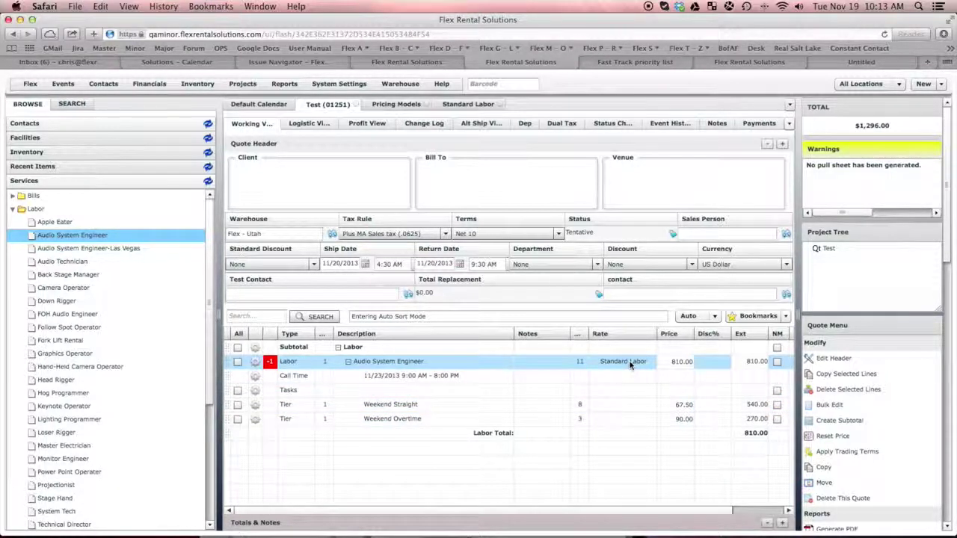